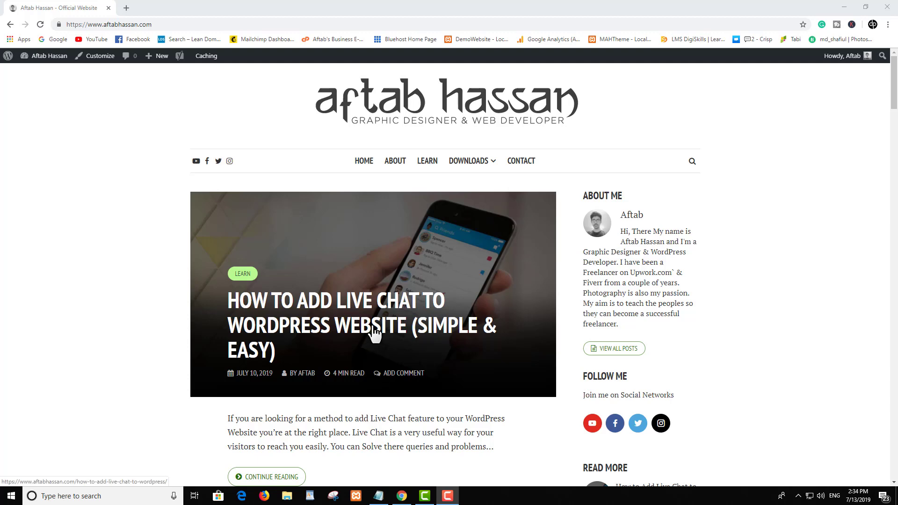
pyautogui.click(374, 329)
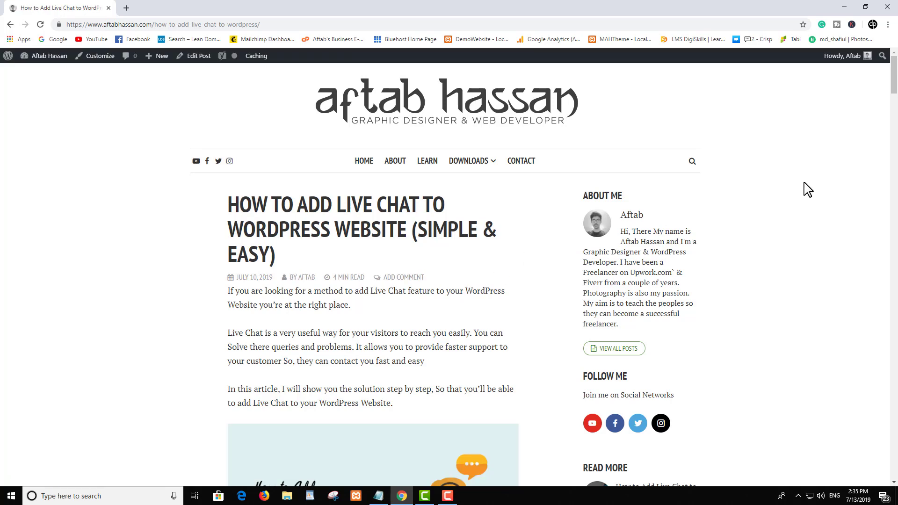
pyautogui.middleClick(798, 206)
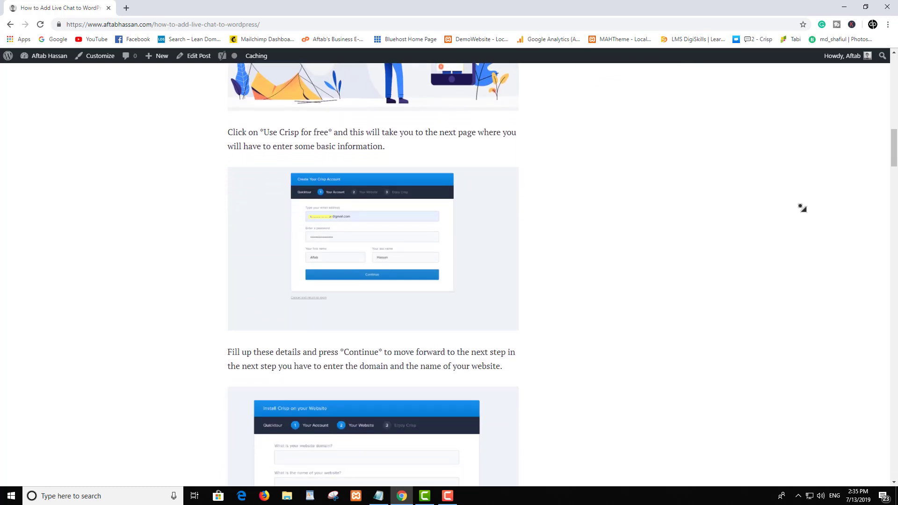
pyautogui.middleClick(801, 206)
pyautogui.scroll(1, 800, 206)
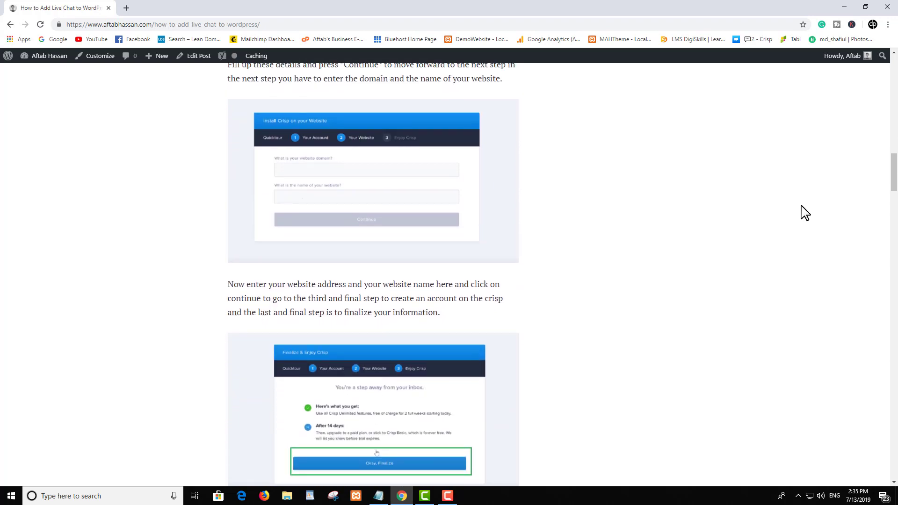
pyautogui.middleClick(801, 202)
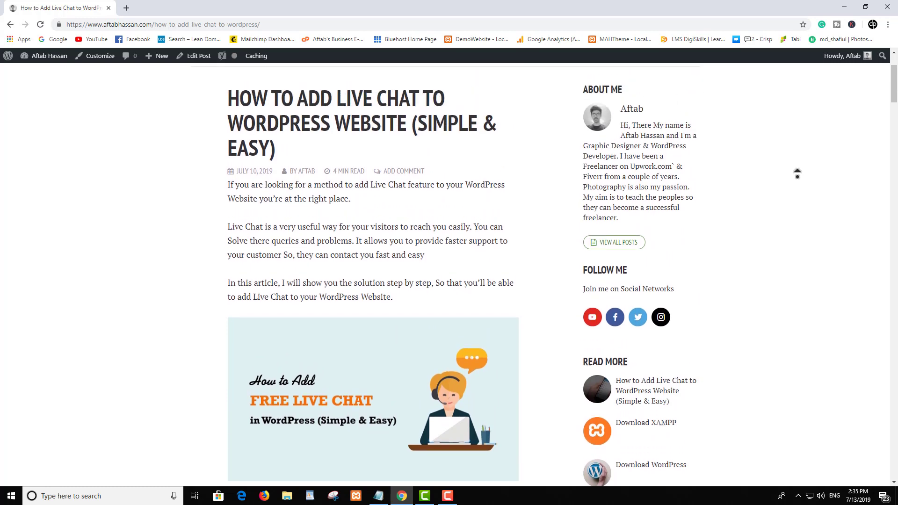
pyautogui.middleClick(797, 176)
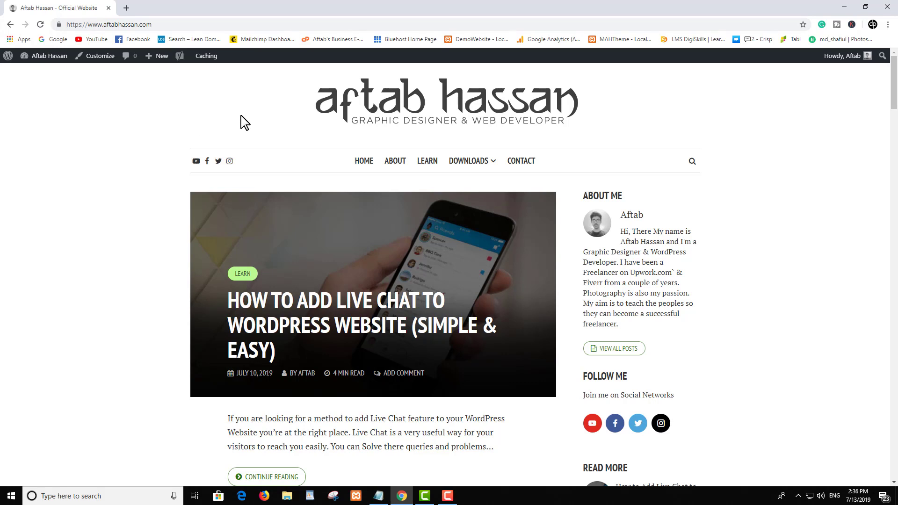
# Step: Scroll the Crisp home page down and back up to look it over
pyautogui.scroll(-1, 282, 148)
pyautogui.scroll(1, 283, 147)
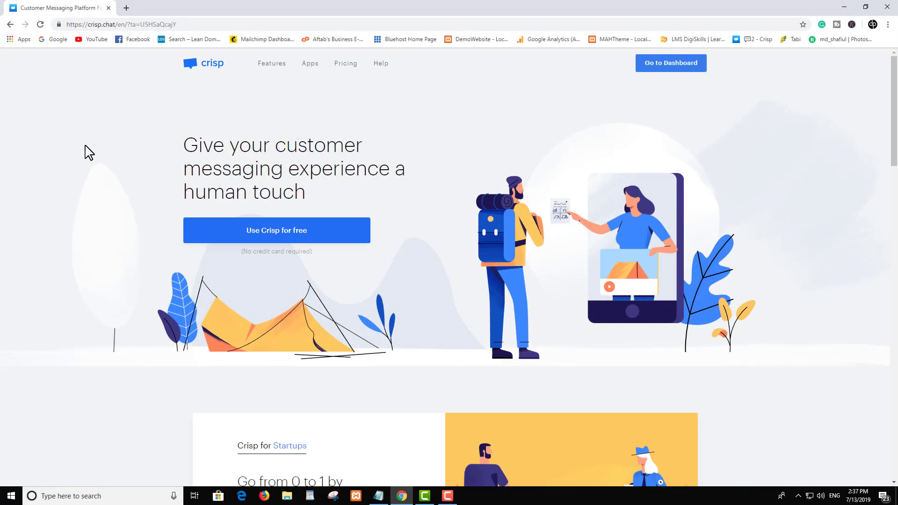
pyautogui.scroll(-1, 114, 177)
pyautogui.scroll(1, 117, 179)
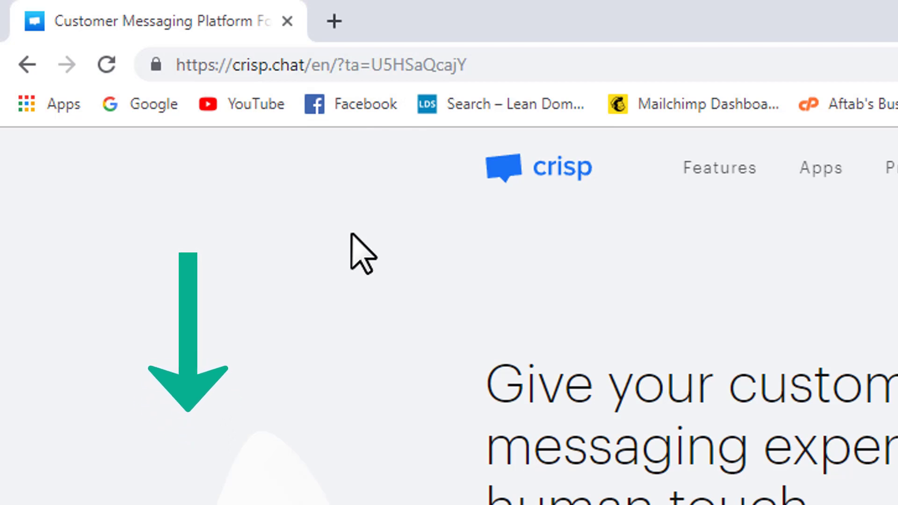
pyautogui.scroll(-2, 804, 279)
pyautogui.scroll(1, 796, 301)
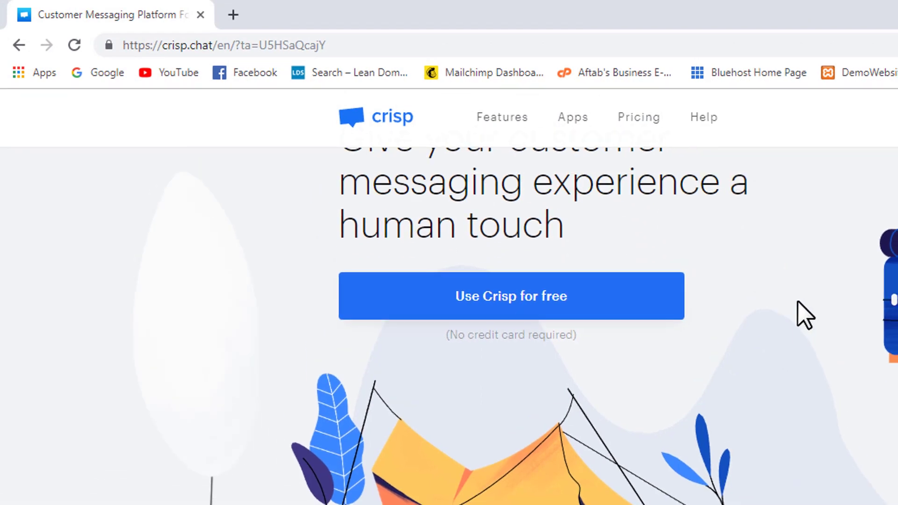
pyautogui.scroll(2, 804, 316)
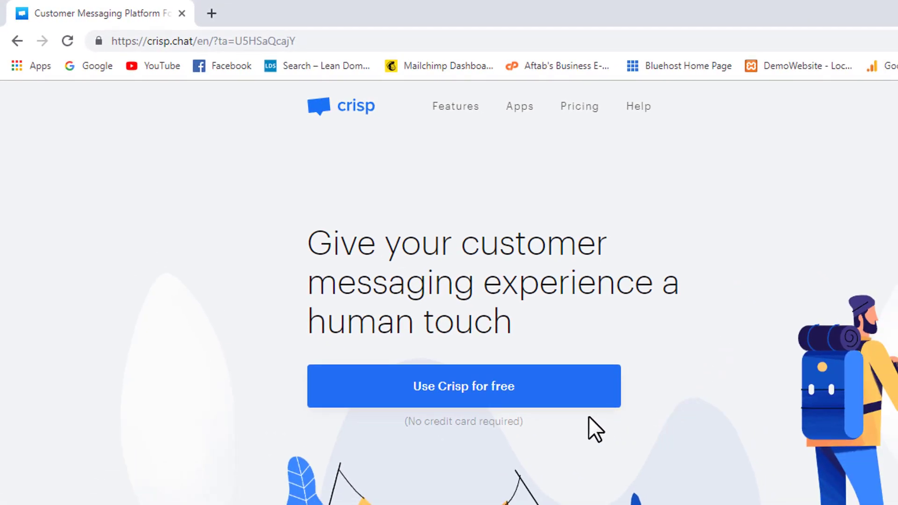
# Step: Start the free Crisp sign-up and submit the user's e-mail, password, first and last name
pyautogui.click(545, 385)
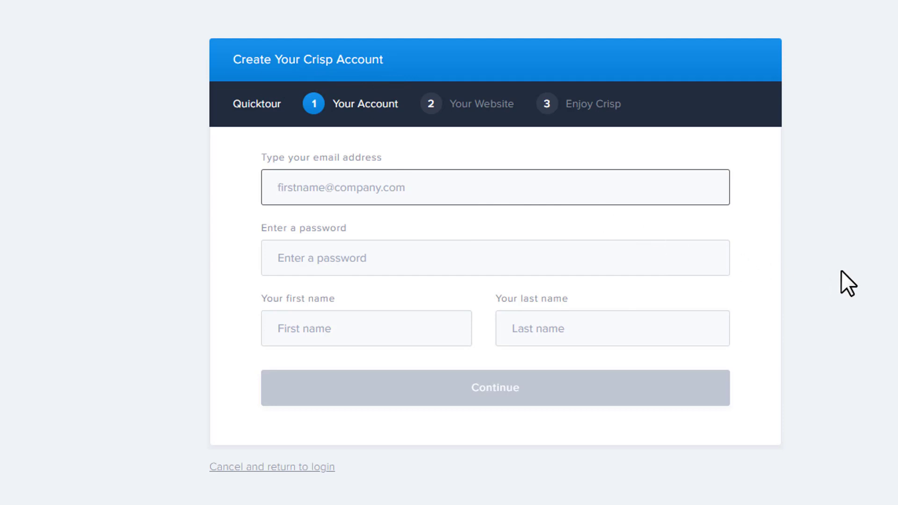
pyautogui.press('Tab')
pyautogui.write('•••••••••••••••••••')
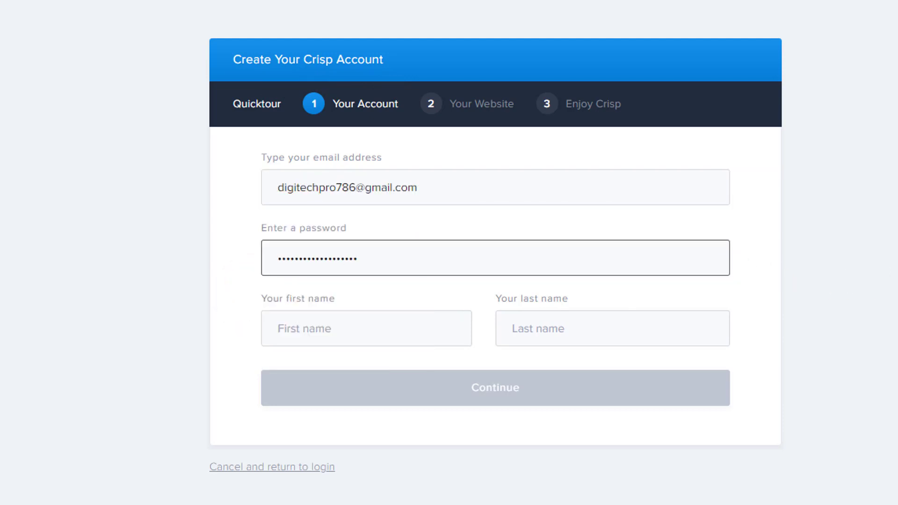
pyautogui.press('Tab')
pyautogui.write('Aftab')
pyautogui.press('Tab')
pyautogui.write('Hassan')
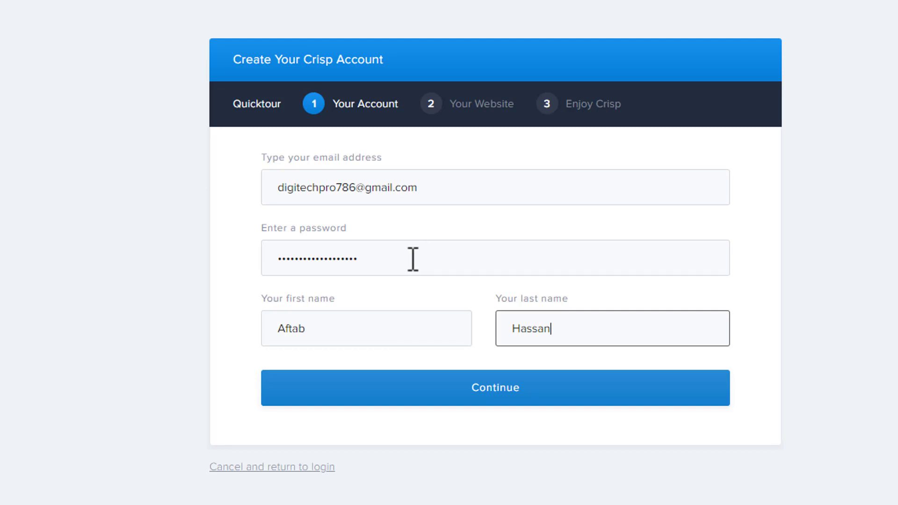
pyautogui.click(452, 351)
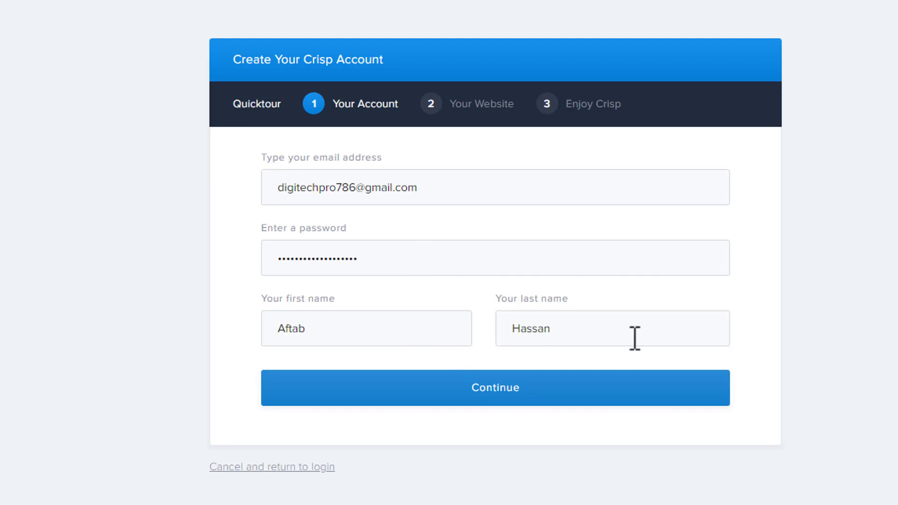
pyautogui.click(528, 397)
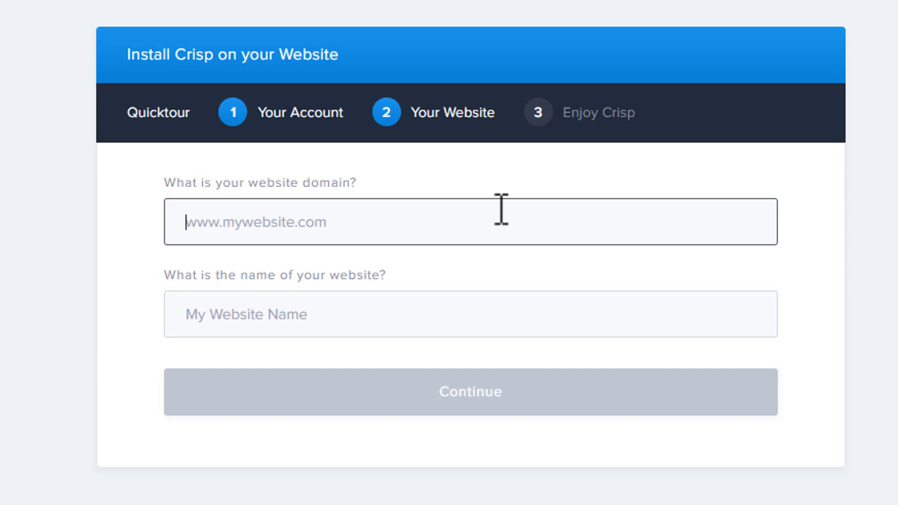
pyautogui.write('aftabhassan.com')
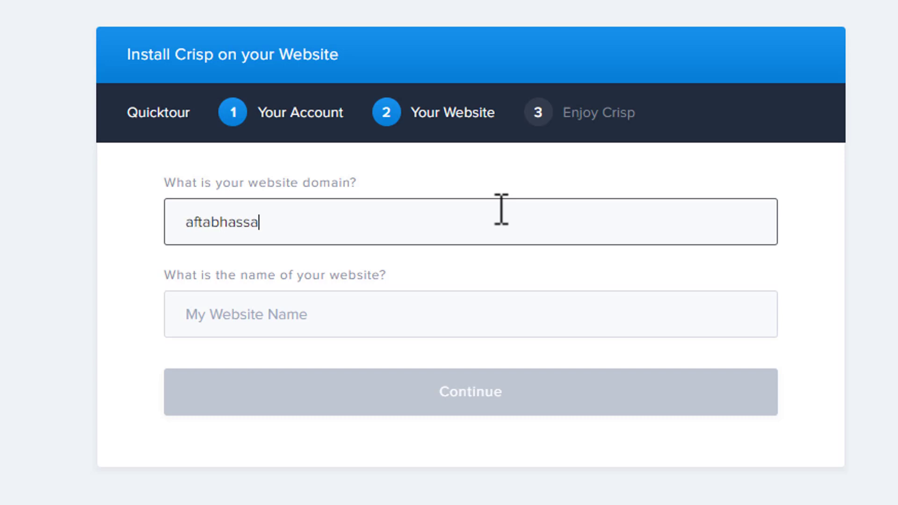
pyautogui.press('Home')
pyautogui.write('www.')
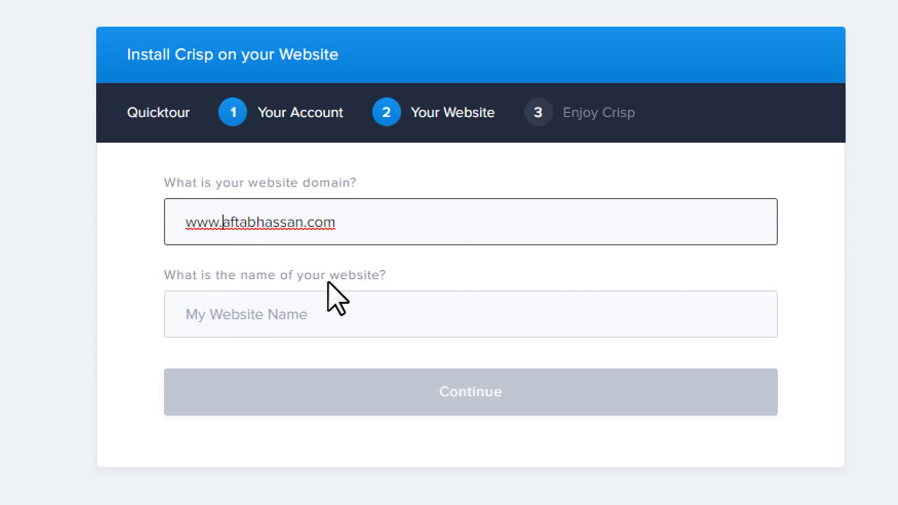
pyautogui.click(312, 315)
pyautogui.write('A')
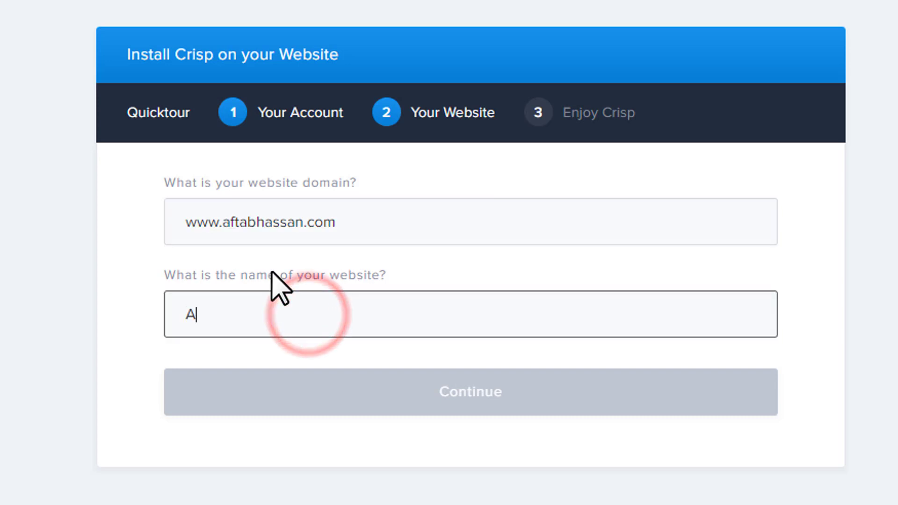
pyautogui.write('ftabHassan')
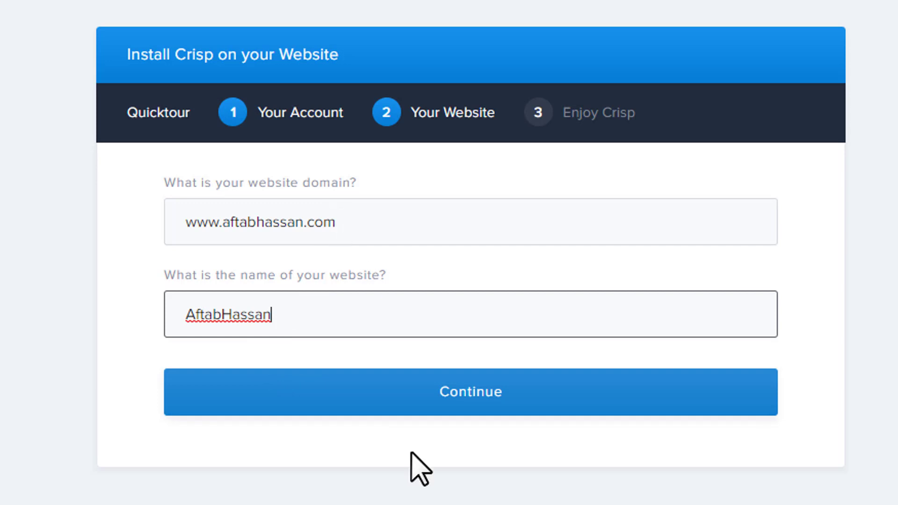
pyautogui.click(405, 399)
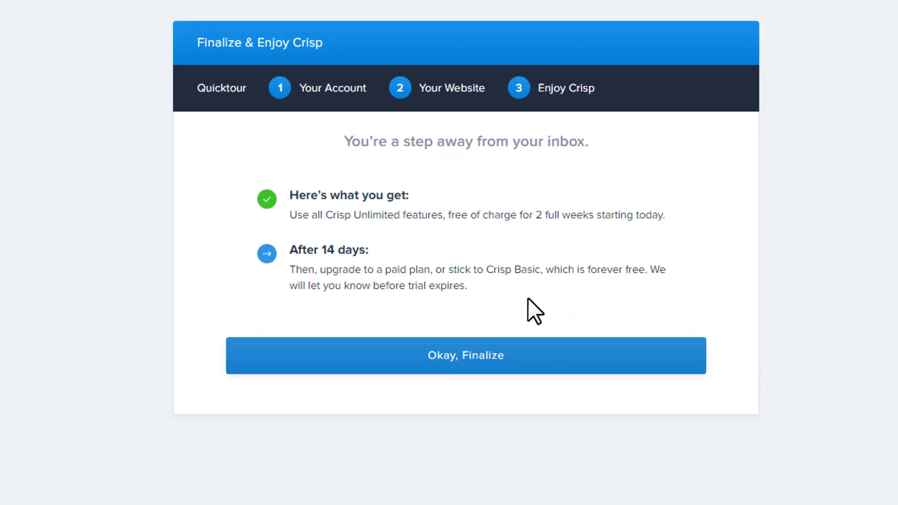
# Step: Confirm 'Okay, Finalize' and 'Discover My Dashboard' to land in the Crisp inbox
pyautogui.click(514, 364)
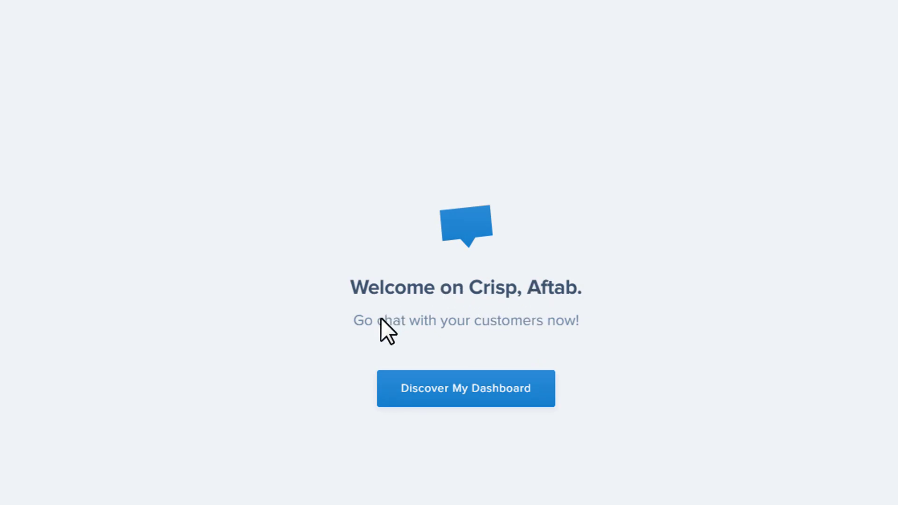
pyautogui.click(453, 401)
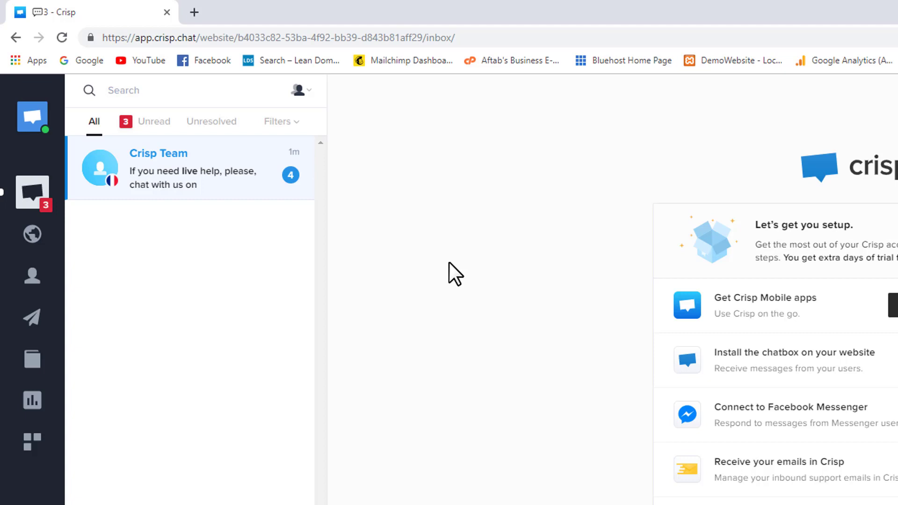
# Step: Load the website in a new tab and go to its WordPress Dashboard via the admin bar
pyautogui.click(193, 14)
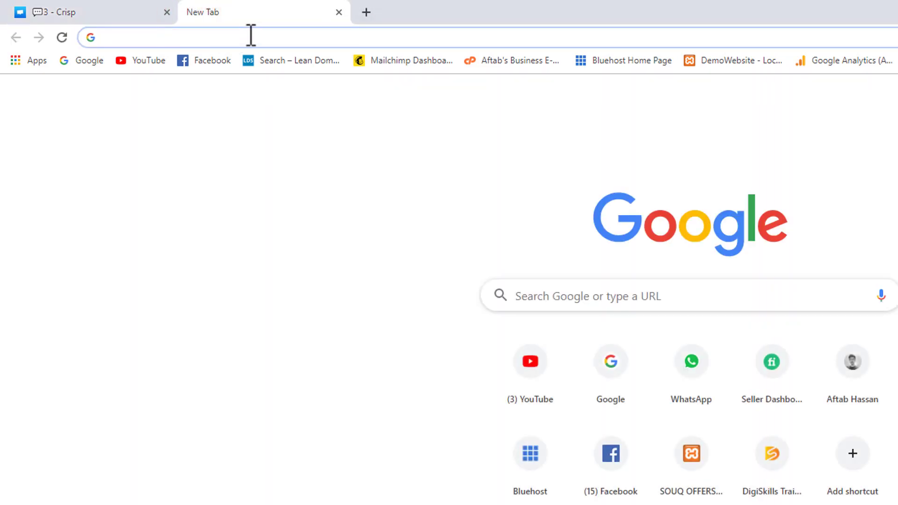
pyautogui.write('aftabhassan.com')
pyautogui.press('Return')
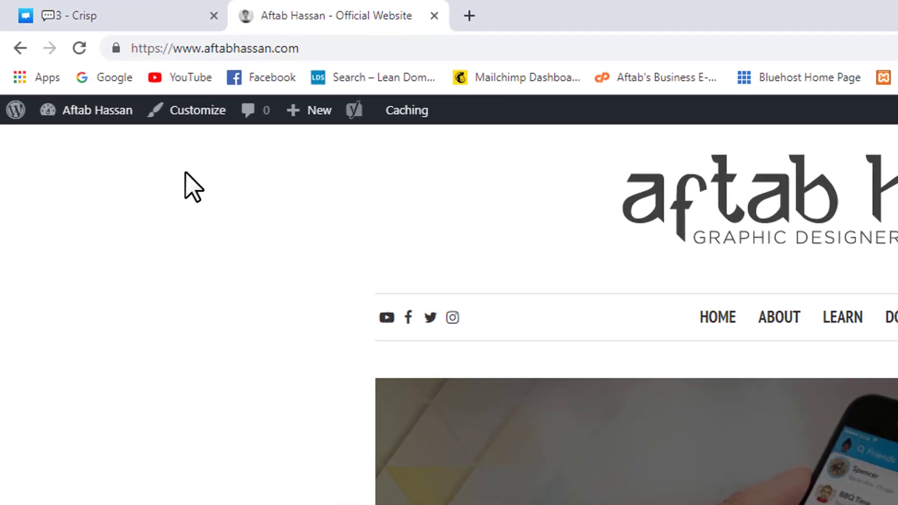
pyautogui.moveTo(104, 119)
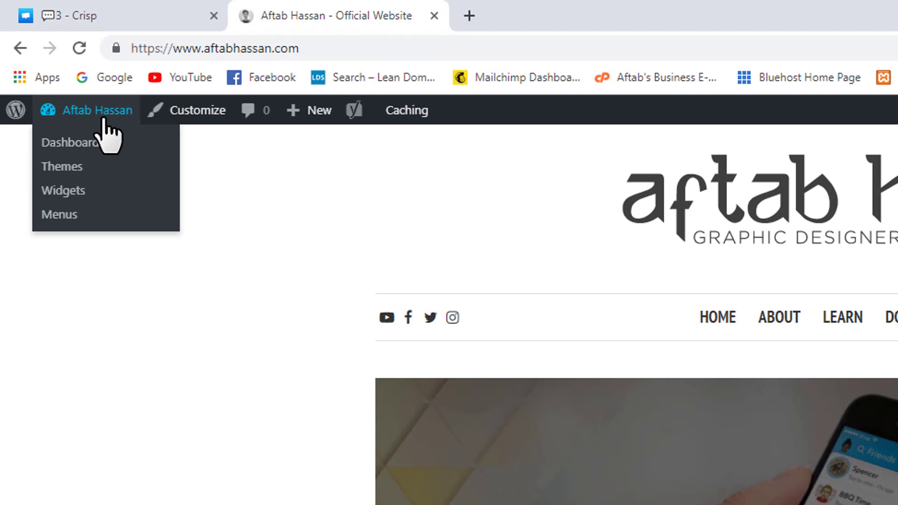
pyautogui.click(113, 145)
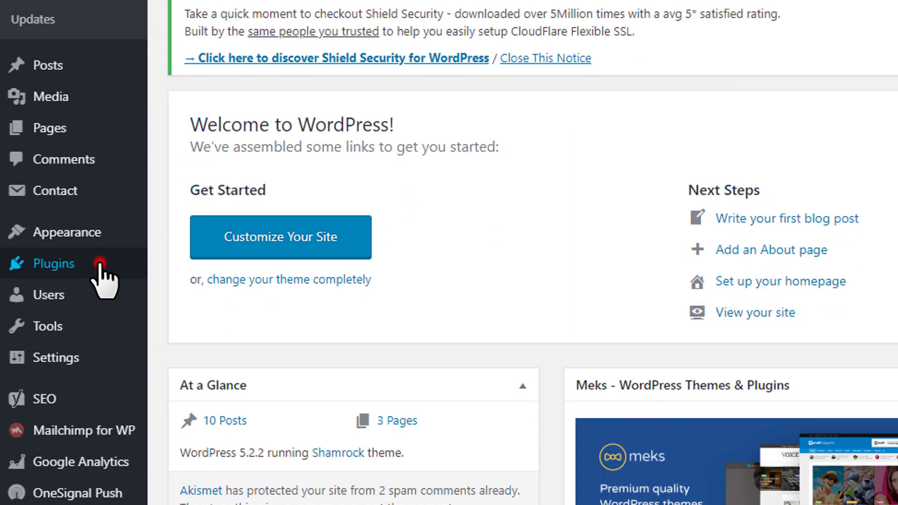
# Step: Search Add Plugins for 'crisp', then install and activate the Crisp Live Chat plugin
pyautogui.click(104, 261)
pyautogui.click(170, 288)
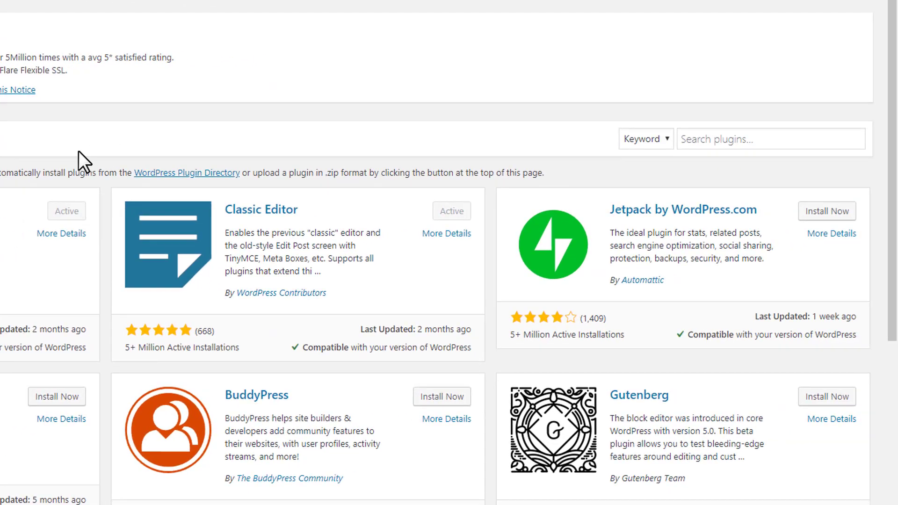
pyautogui.scroll(2, 98, 201)
pyautogui.click(762, 140)
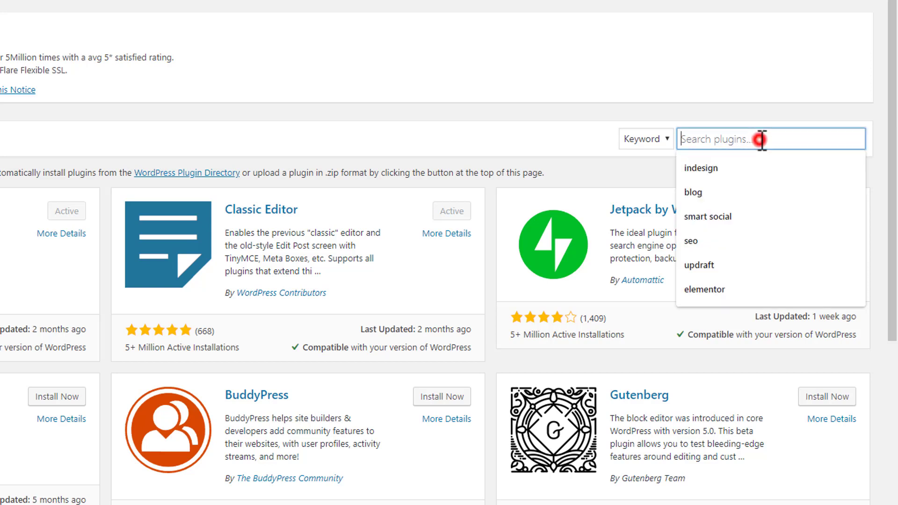
pyautogui.write('crisp')
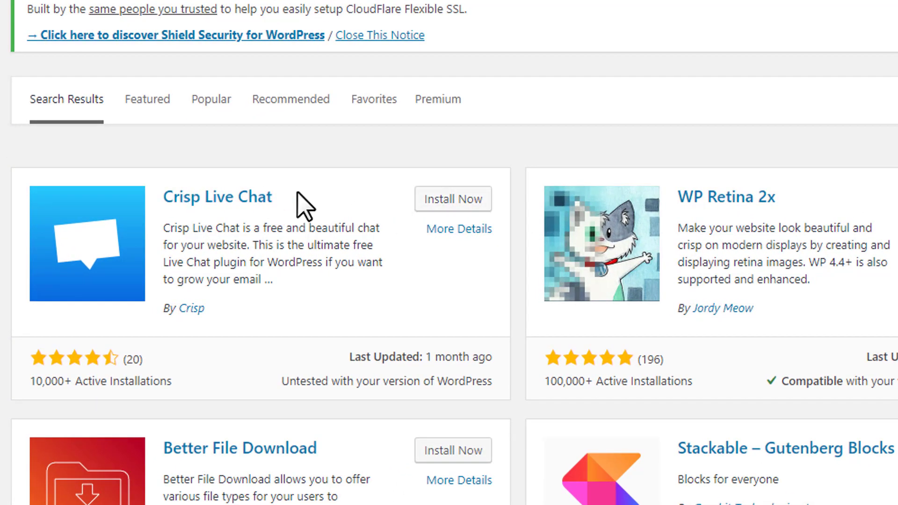
pyautogui.click(428, 205)
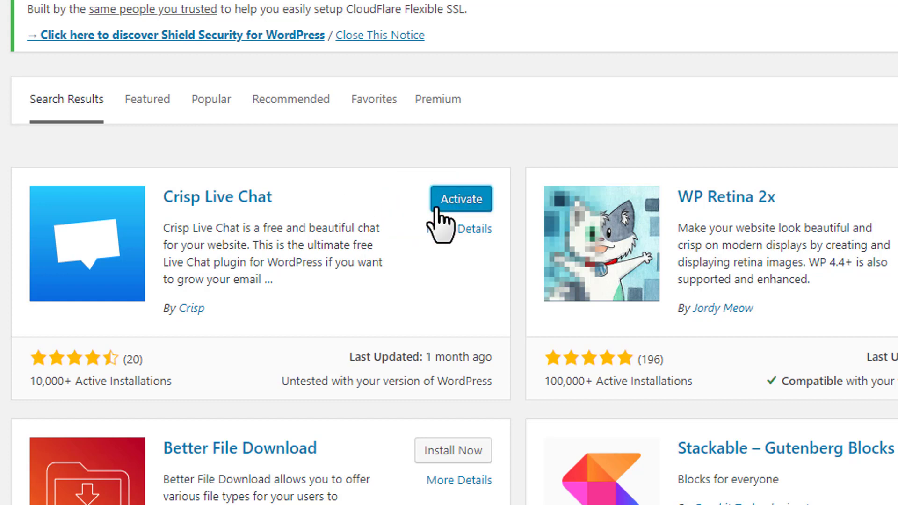
pyautogui.click(438, 206)
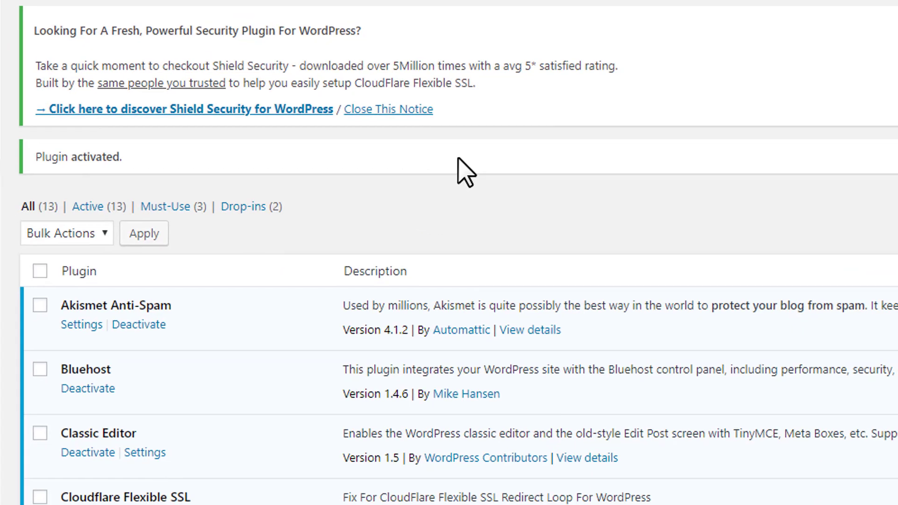
# Step: Open Crisp Settings from the admin sidebar to see the 'Connected with Crisp' status
pyautogui.scroll(-3, 454, 168)
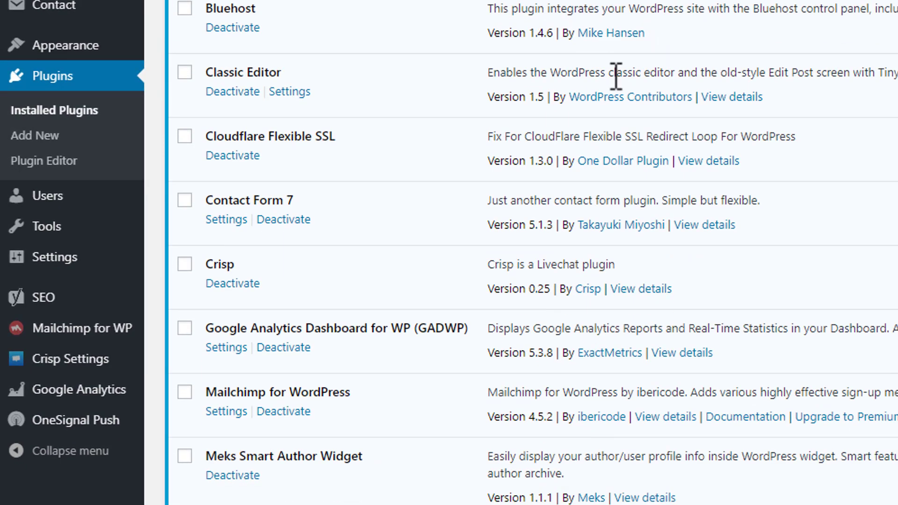
pyautogui.scroll(-1, 617, 169)
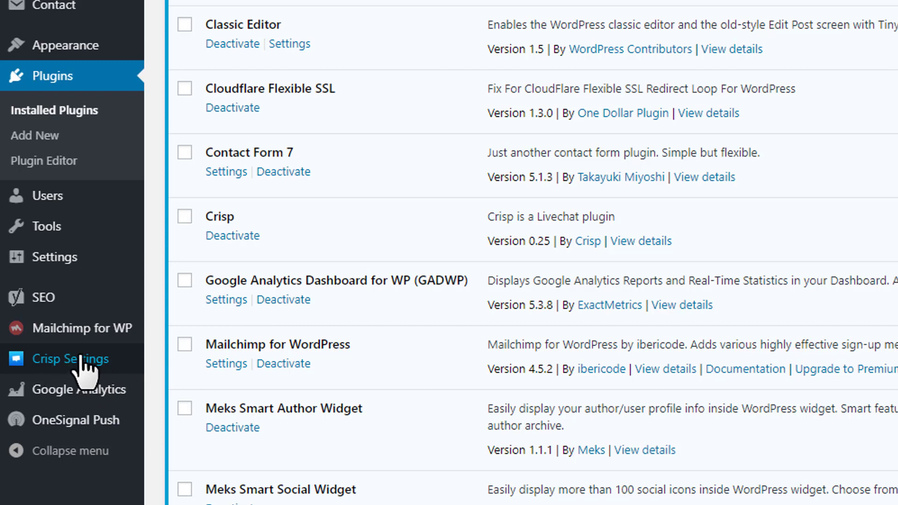
pyautogui.click(119, 366)
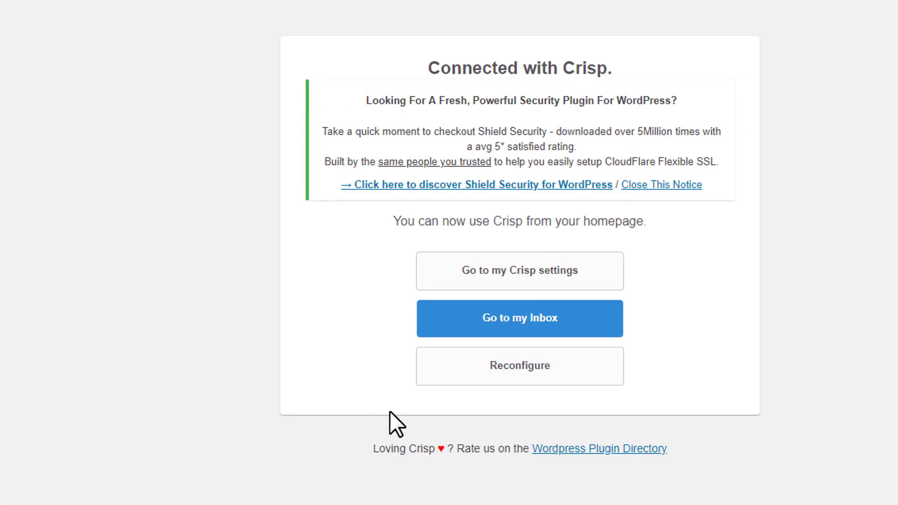
# Step: Go to the Crisp inbox and close the duplicate '3 - Crisp' tab
pyautogui.click(472, 322)
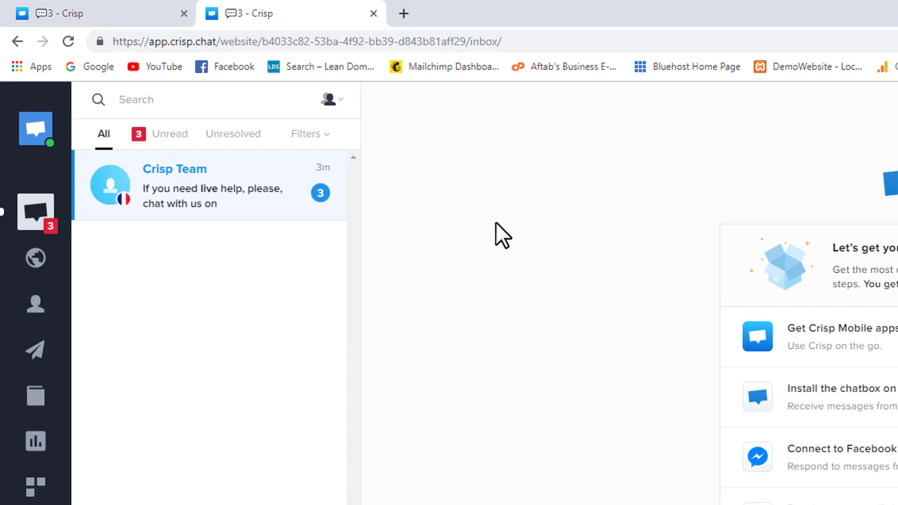
pyautogui.click(183, 14)
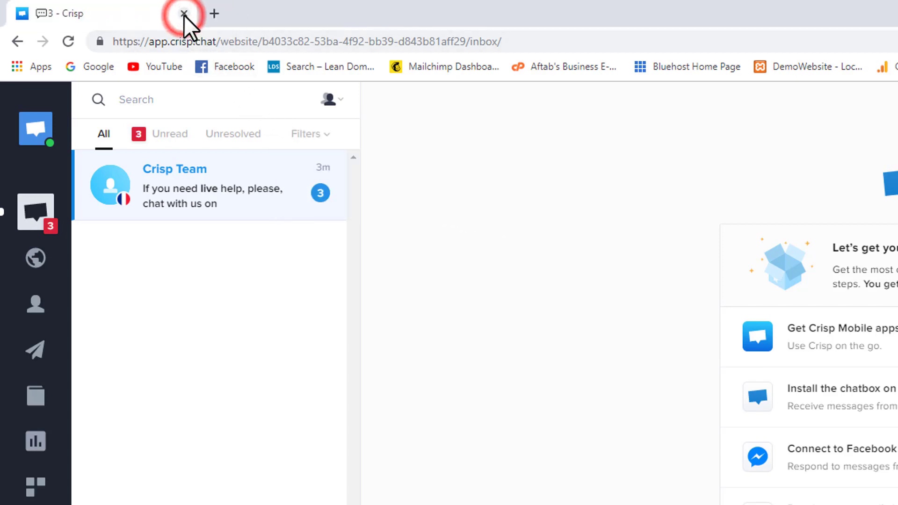
# Step: Load the live site in a new tab, then open and close the blue Crisp chat bubble
pyautogui.click(214, 13)
pyautogui.write('aft')
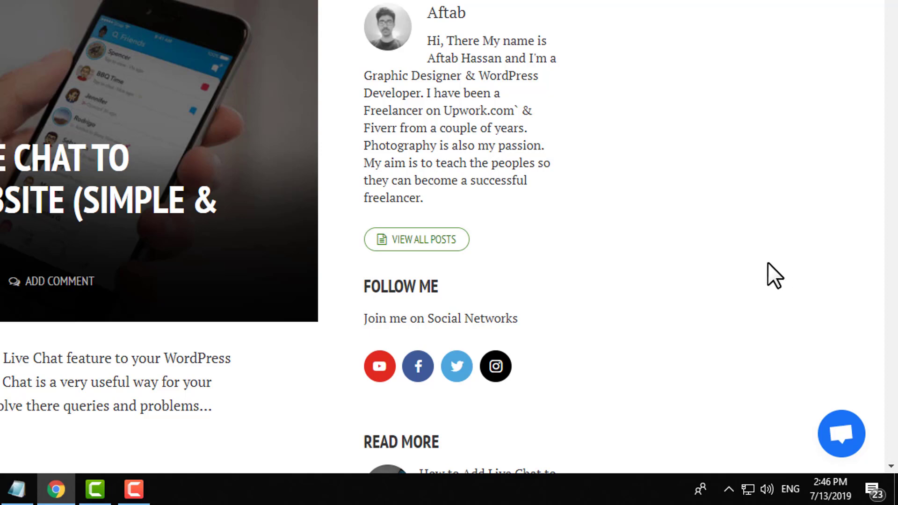
pyautogui.scroll(-3, 737, 9)
pyautogui.scroll(3, 737, 14)
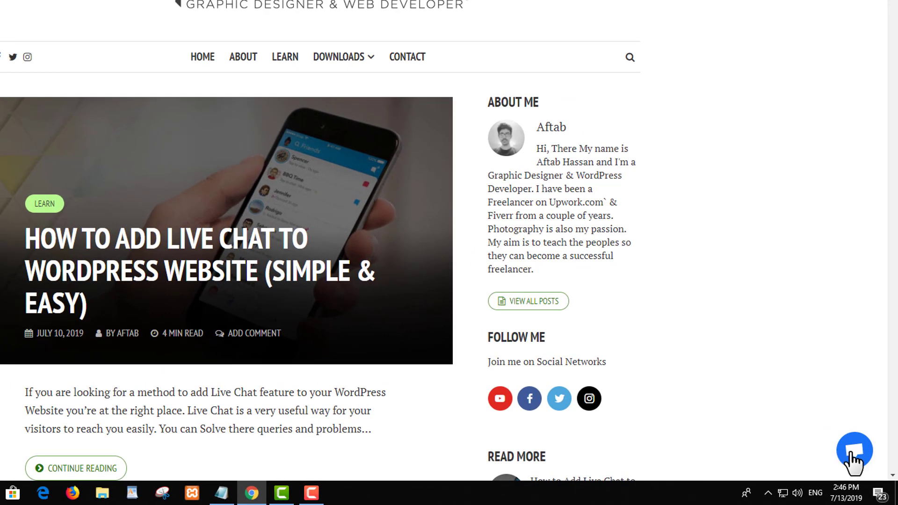
pyautogui.click(850, 452)
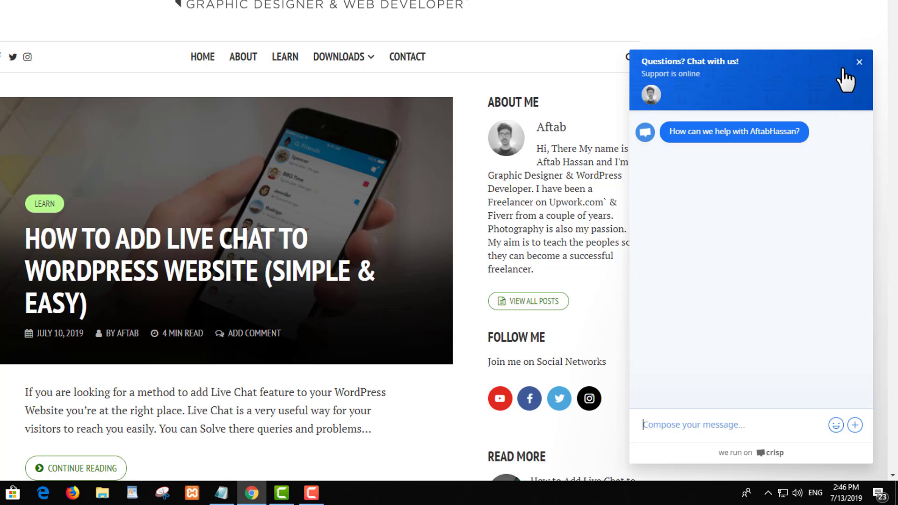
pyautogui.click(859, 61)
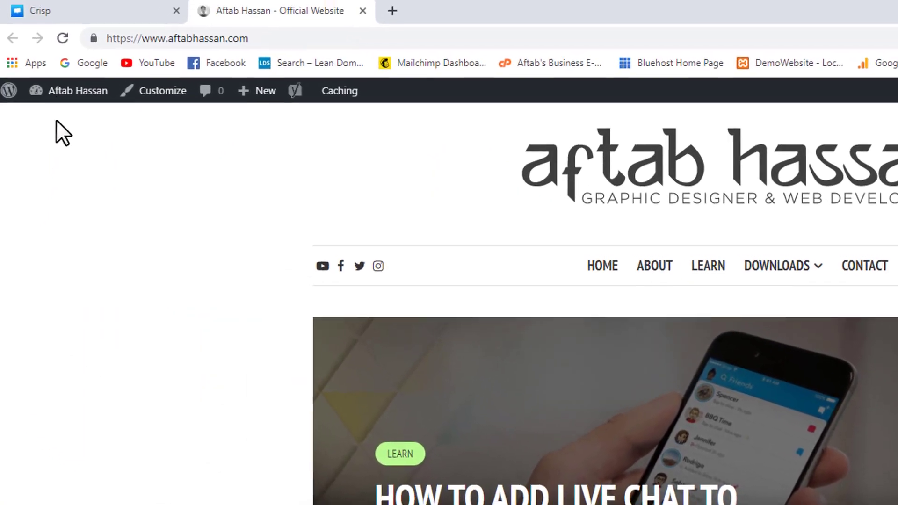
# Step: Go to the Dashboard, open Crisp Settings and choose Reconfigure to restart the connection
pyautogui.moveTo(64, 93)
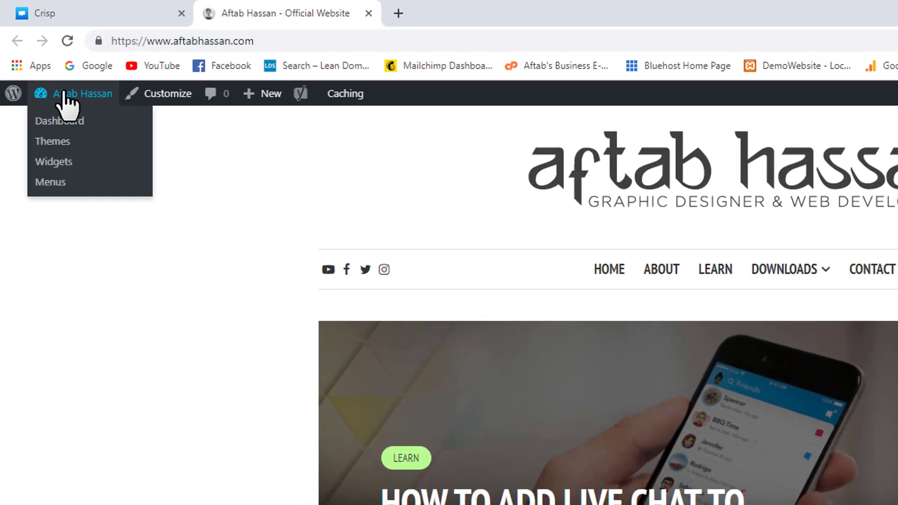
pyautogui.click(90, 120)
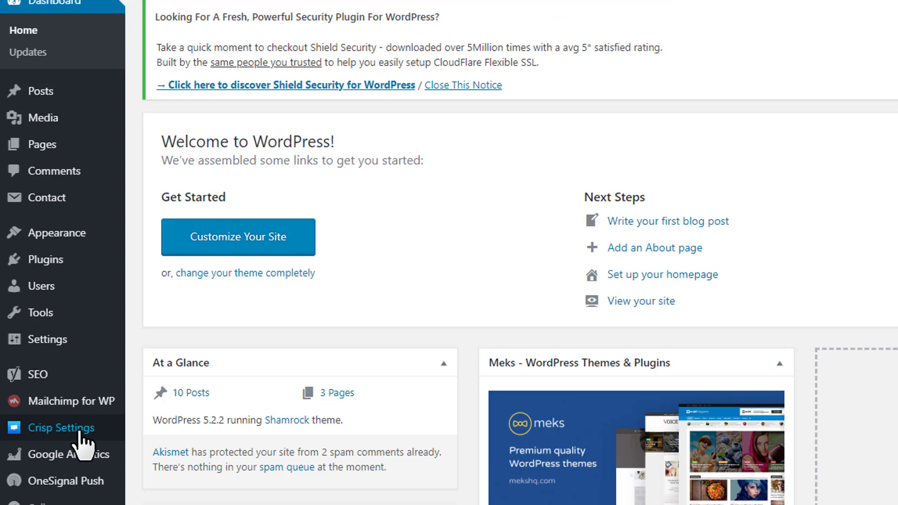
pyautogui.click(78, 427)
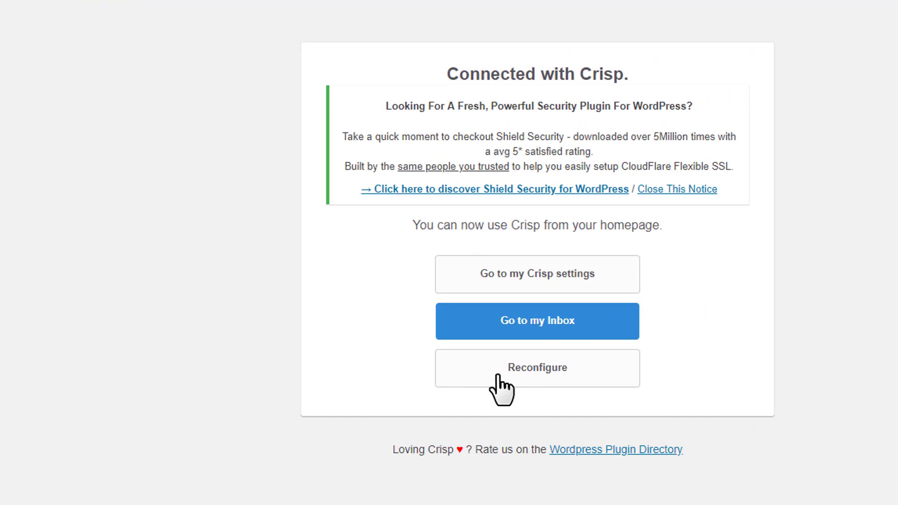
pyautogui.click(492, 373)
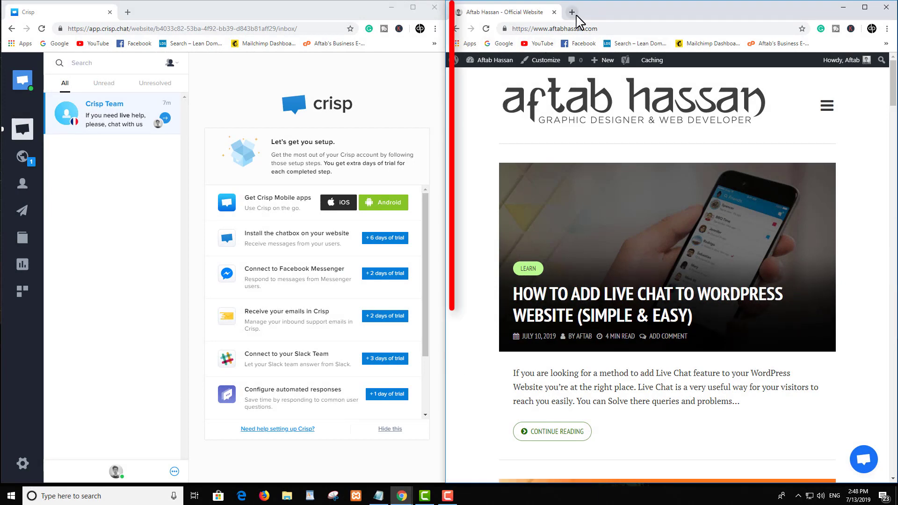
# Step: Send 'Hello!' as a visitor from the website's Crisp chat bubble
pyautogui.scroll(-5, 590, 159)
pyautogui.scroll(5, 596, 185)
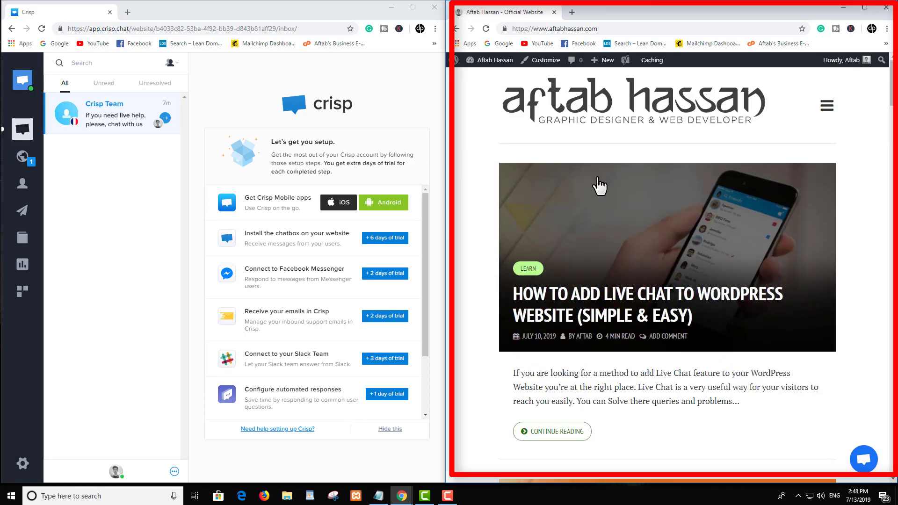
pyautogui.scroll(-2, 235, 230)
pyautogui.scroll(2, 234, 230)
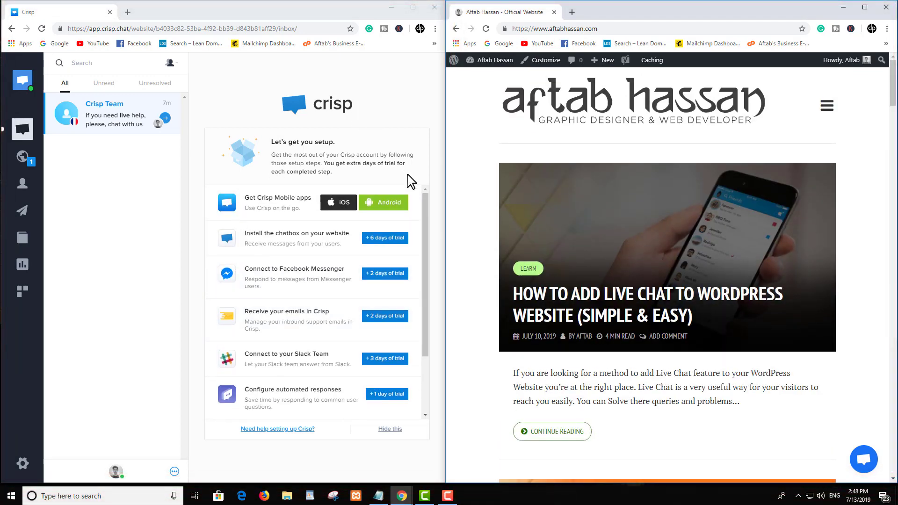
pyautogui.click(855, 462)
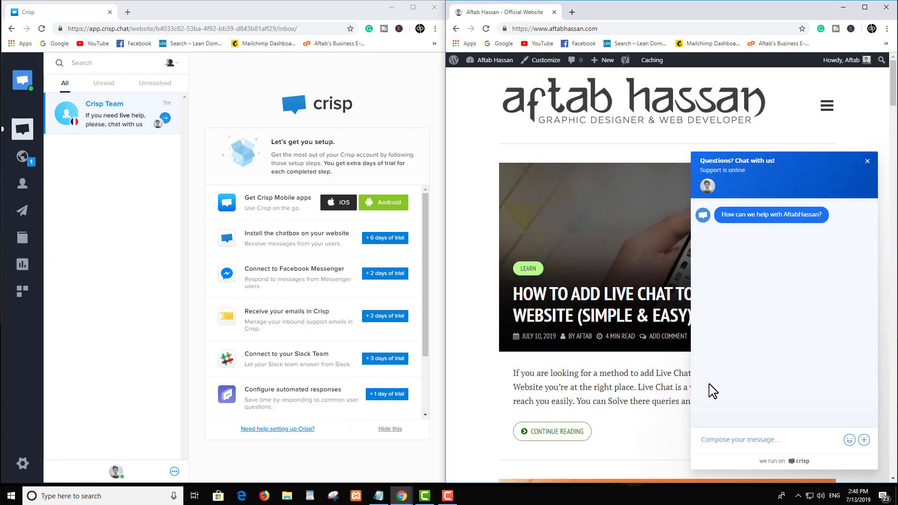
pyautogui.write('Hello')
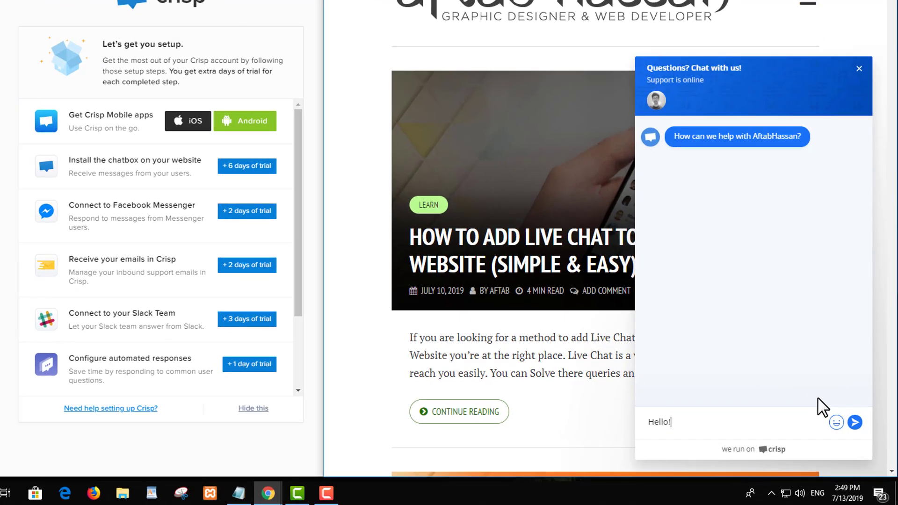
pyautogui.write('!')
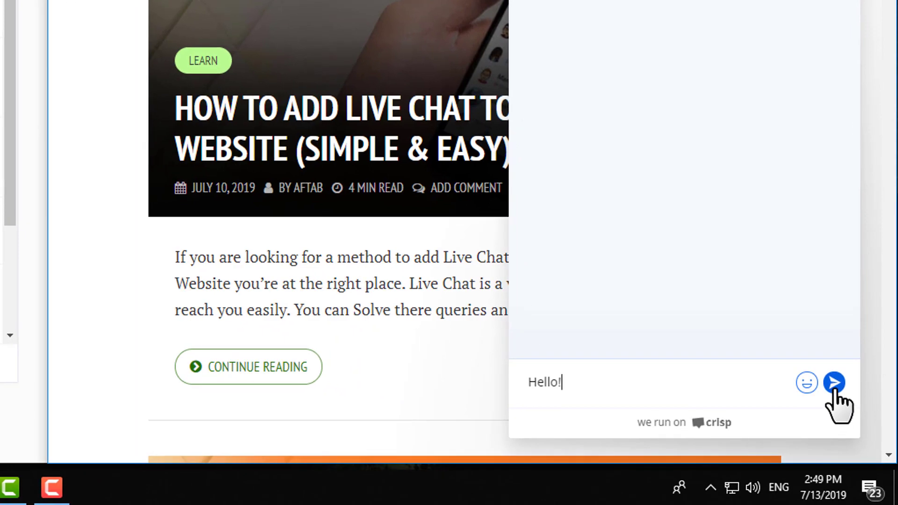
pyautogui.click(833, 391)
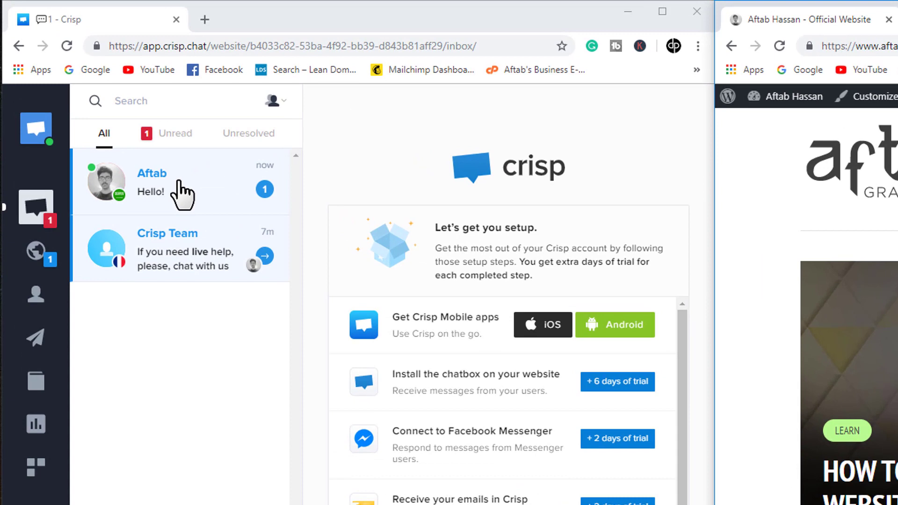
# Step: Reply 'How can i help you' to the visitor, then check and close the site's chat box
pyautogui.click(181, 194)
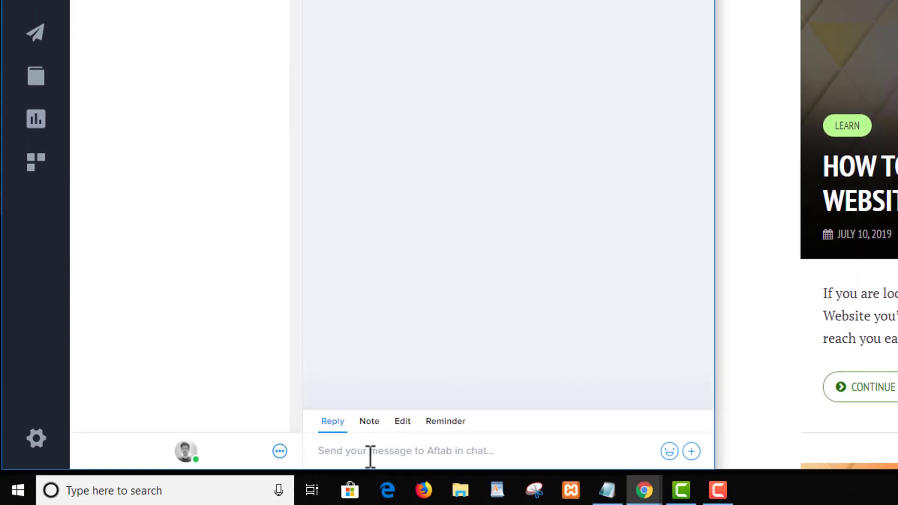
pyautogui.click(368, 452)
pyautogui.write('How can i help you')
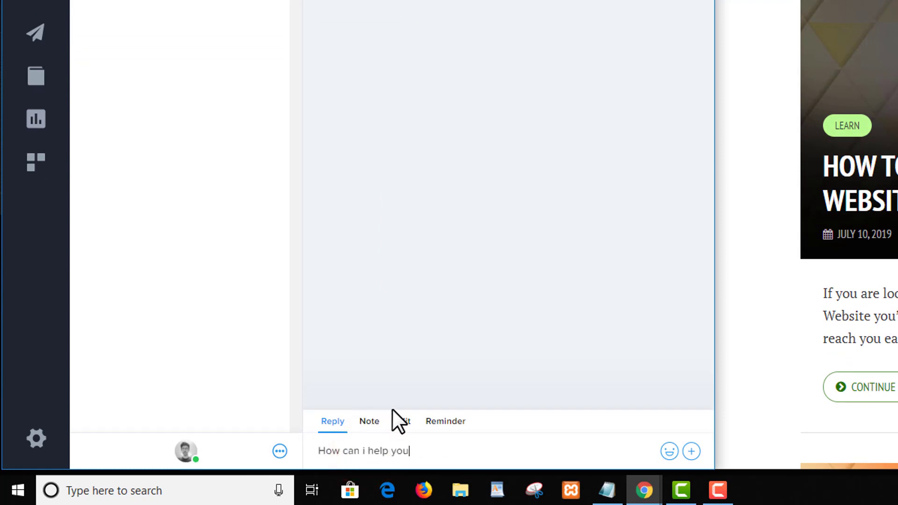
pyautogui.press('Return')
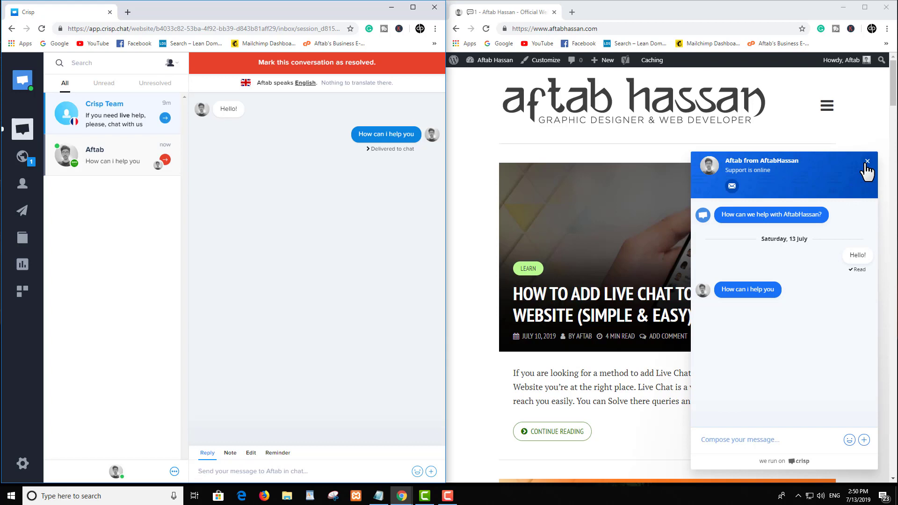
pyautogui.click(869, 219)
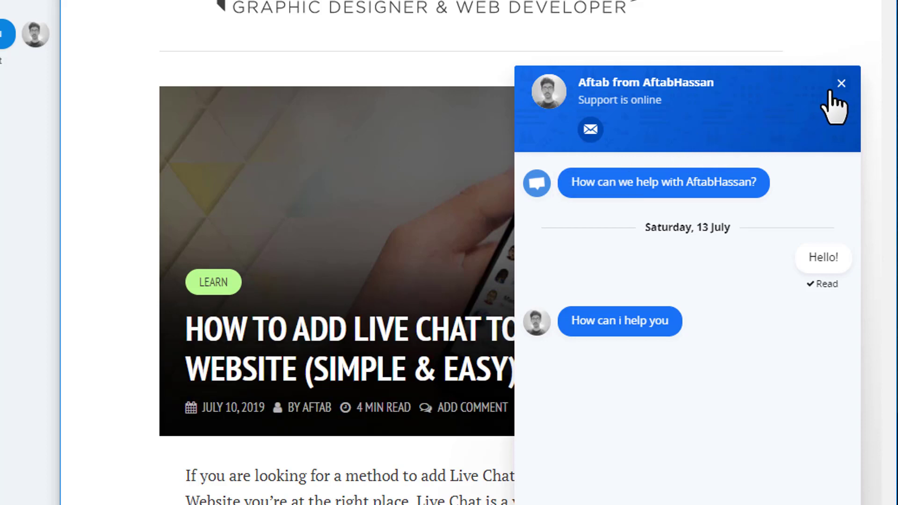
pyautogui.click(842, 83)
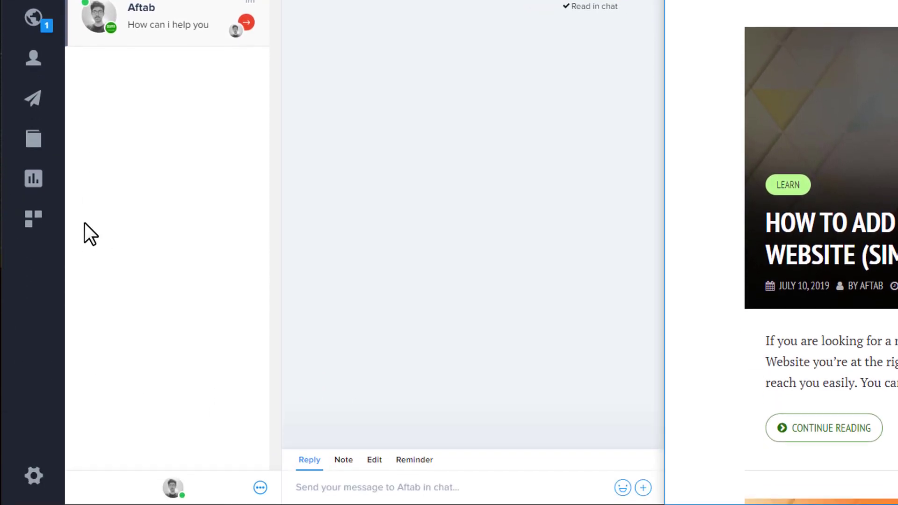
# Step: Upload the Brand Pik photo from the Desktop as the Crisp account avatar
pyautogui.click(35, 477)
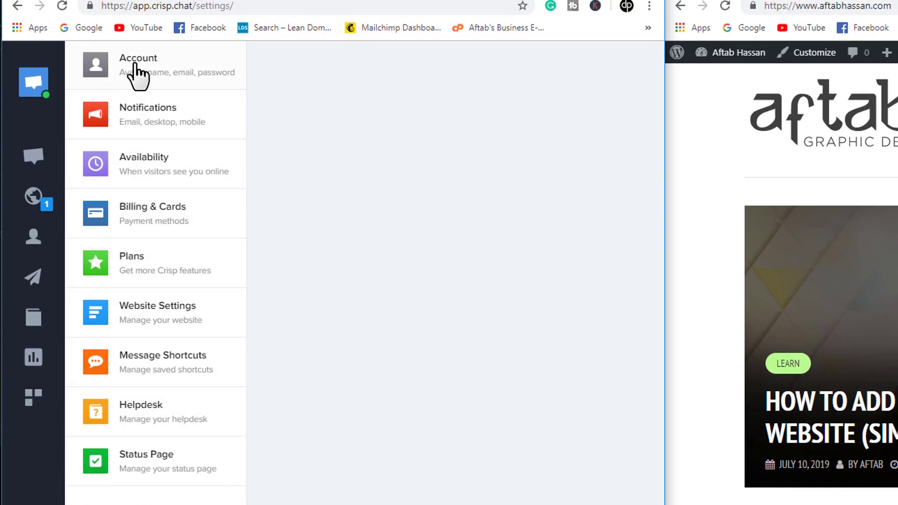
pyautogui.click(136, 66)
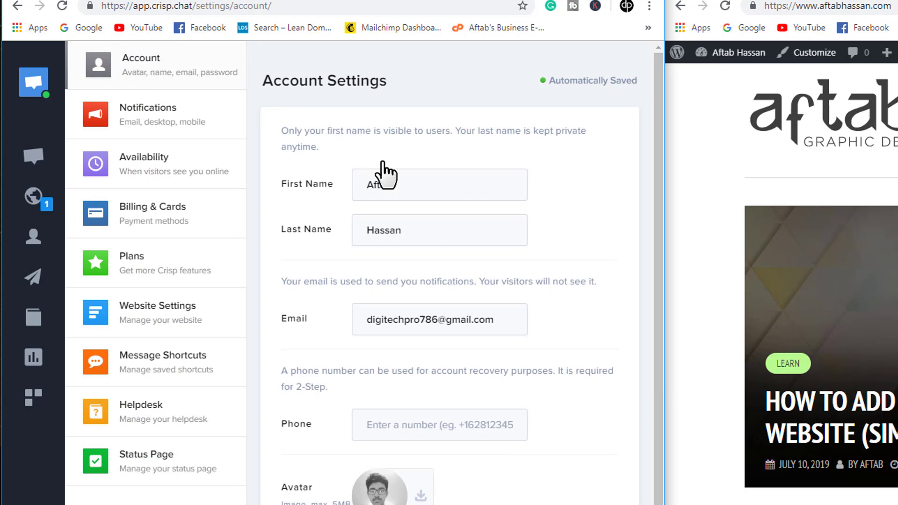
pyautogui.scroll(-3, 421, 206)
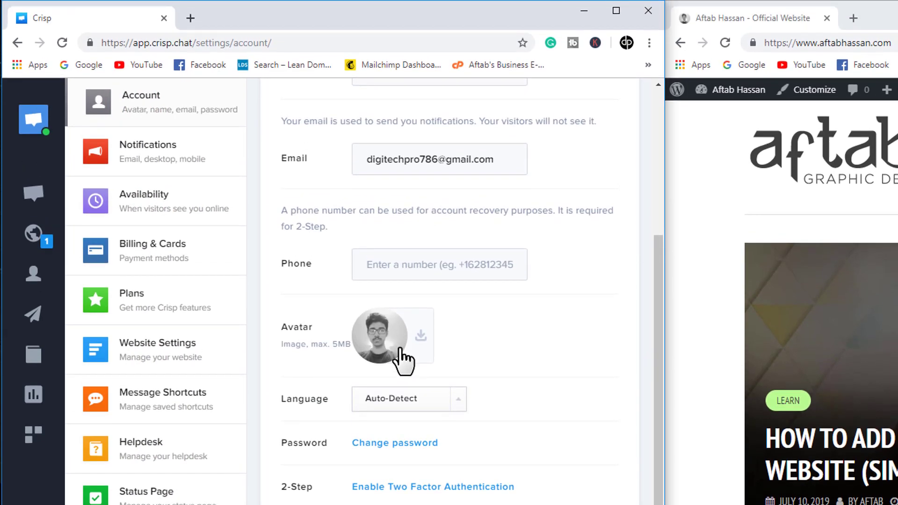
pyautogui.click(395, 334)
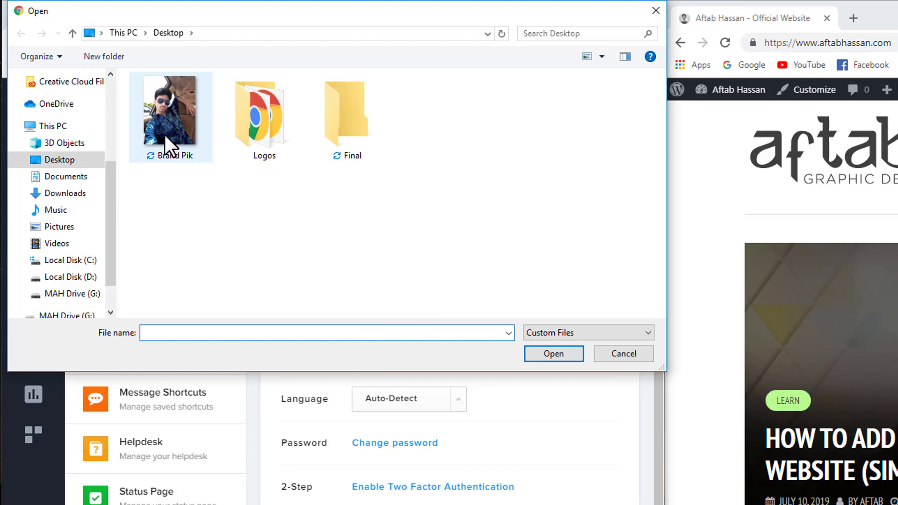
pyautogui.click(173, 116)
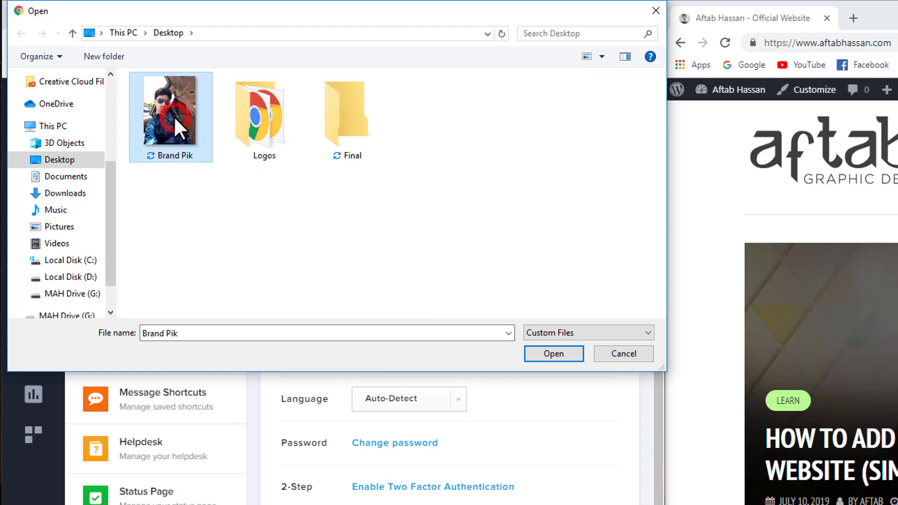
pyautogui.click(539, 355)
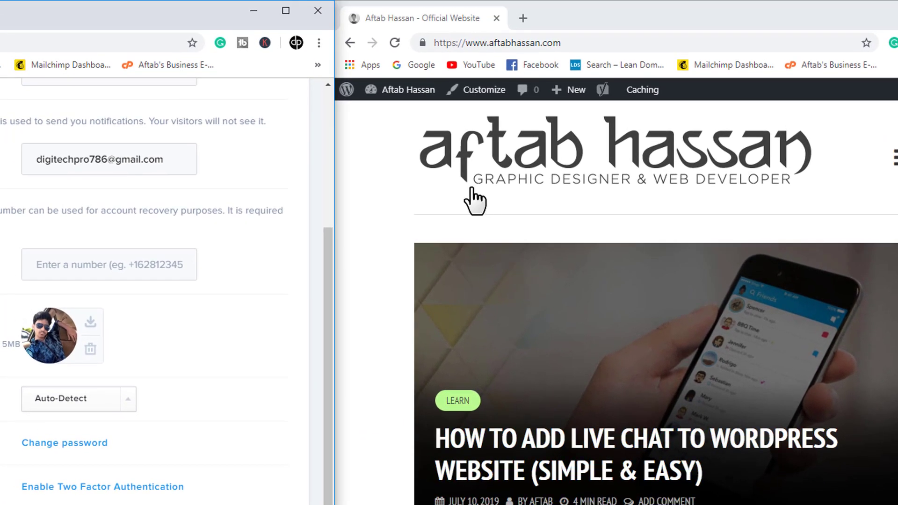
# Step: Reload the website so its chat bubble shows the new avatar
pyautogui.click(397, 44)
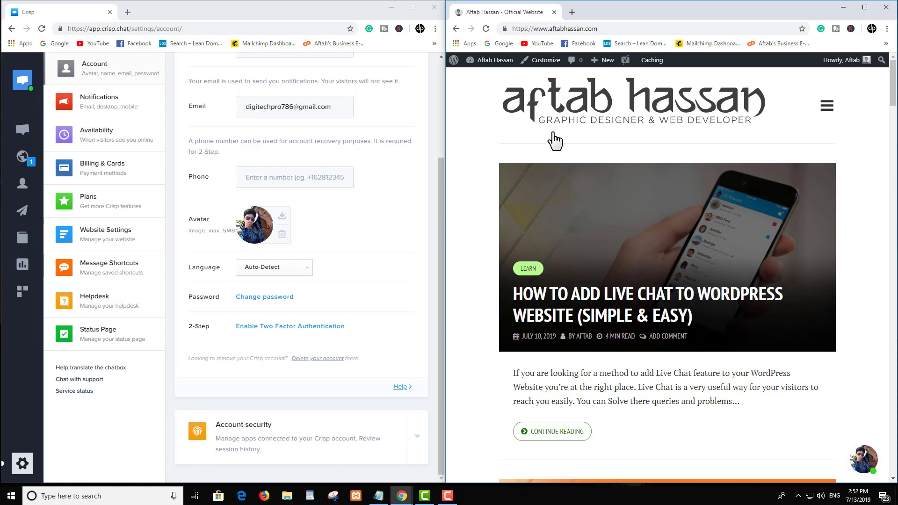
pyautogui.scroll(-5, 621, 148)
pyautogui.scroll(5, 626, 154)
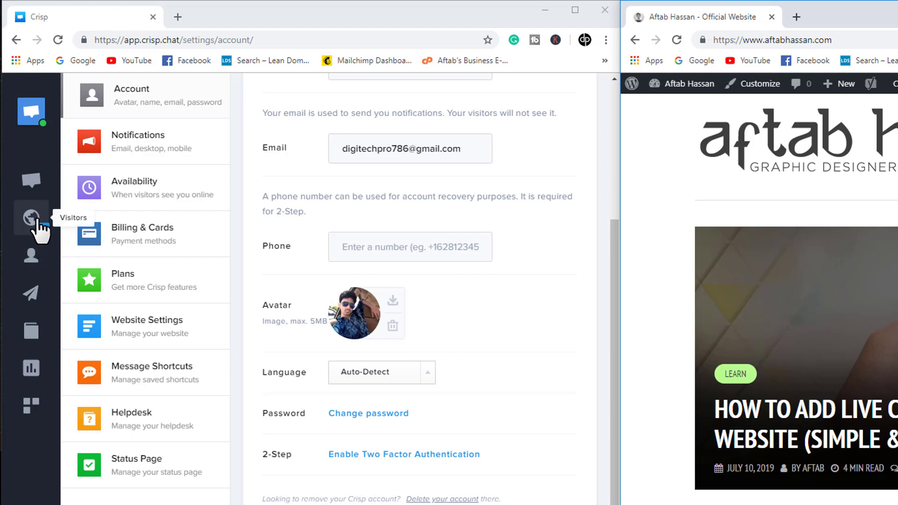
# Step: From the Visitors live map, start a chat with the one online visitor
pyautogui.click(38, 220)
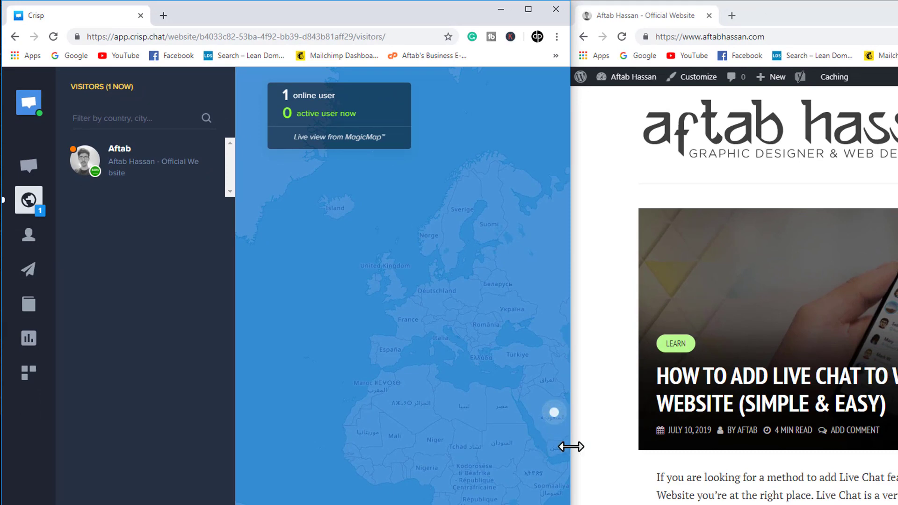
pyautogui.click(571, 447)
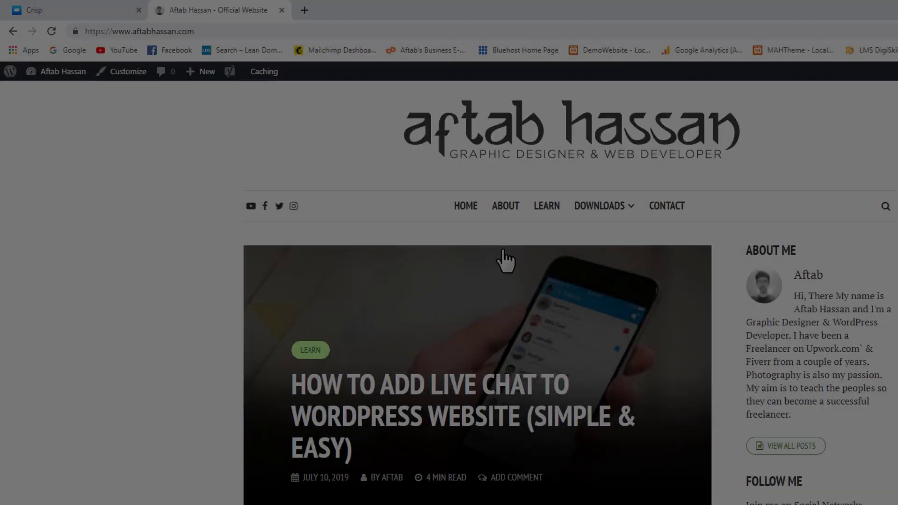
pyautogui.scroll(-2, 533, 276)
pyautogui.scroll(-4, 452, 237)
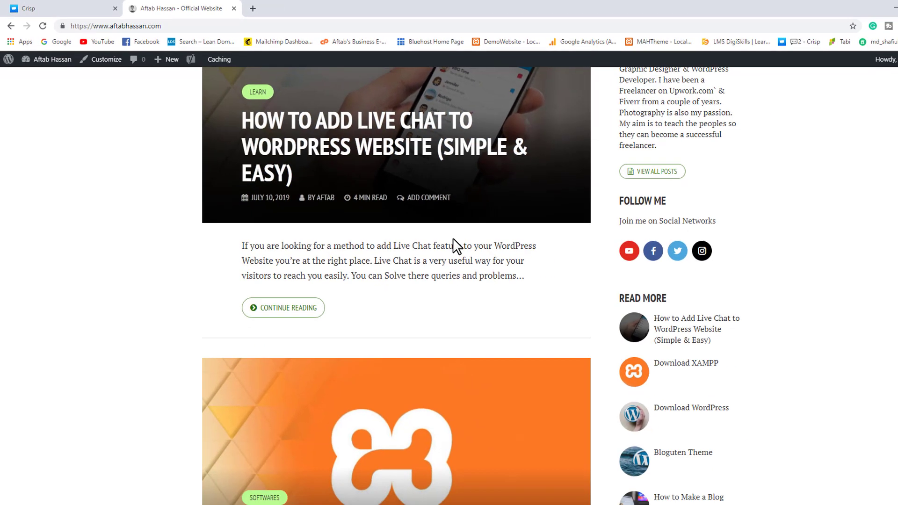
pyautogui.scroll(6, 427, 225)
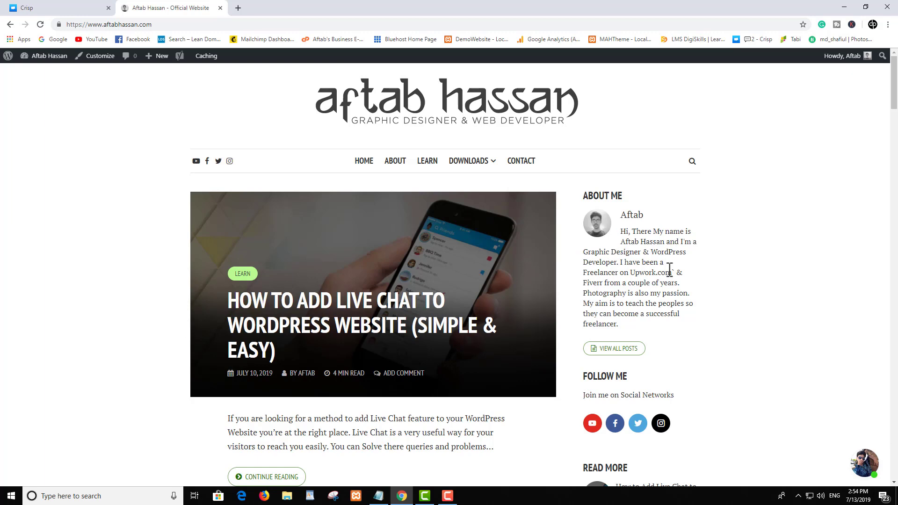
pyautogui.click(52, 10)
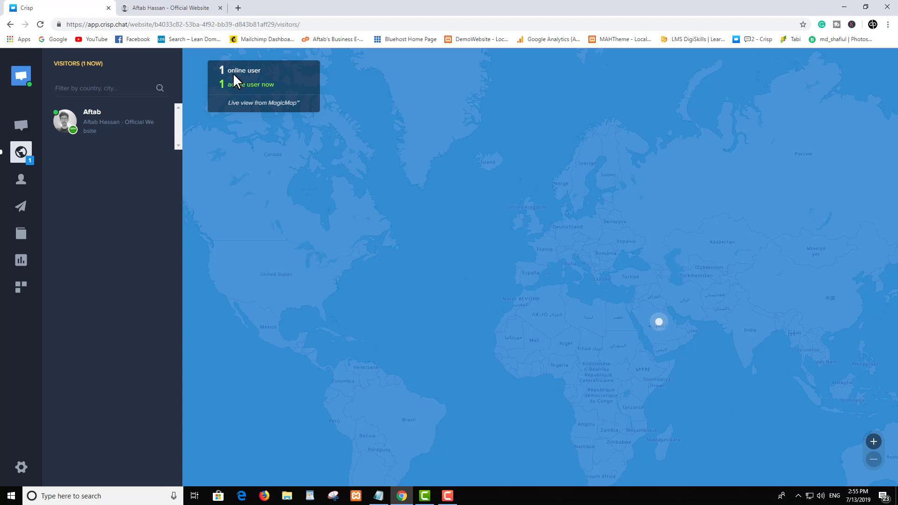
pyautogui.moveTo(104, 126)
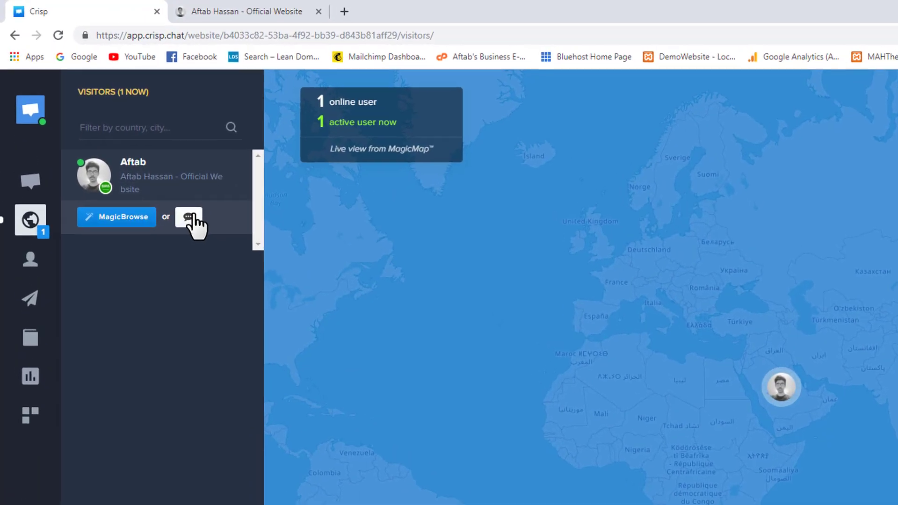
pyautogui.click(203, 234)
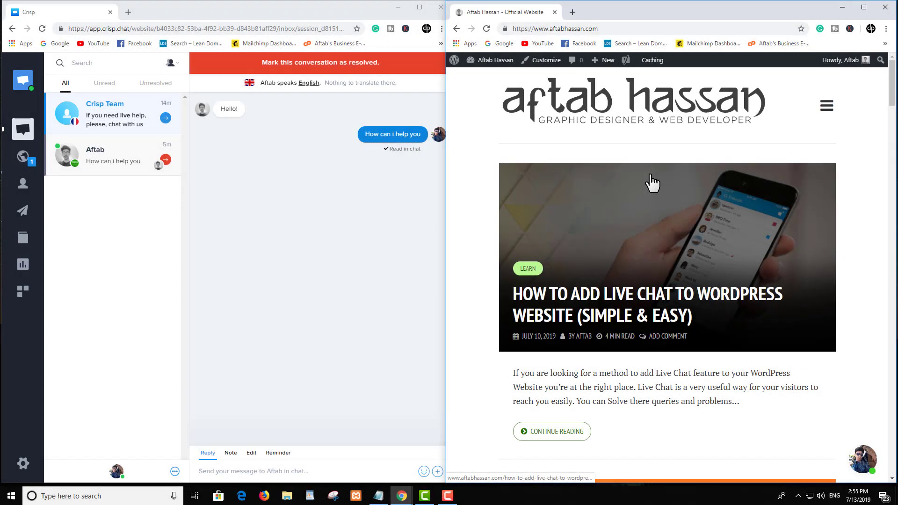
# Step: Reply 'Hello' to the online visitor in the open conversation
pyautogui.click(271, 472)
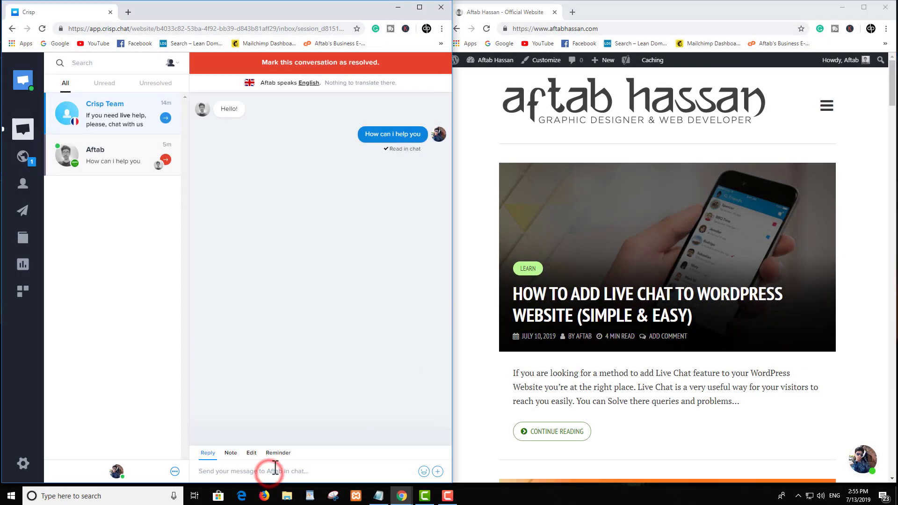
pyautogui.write('He')
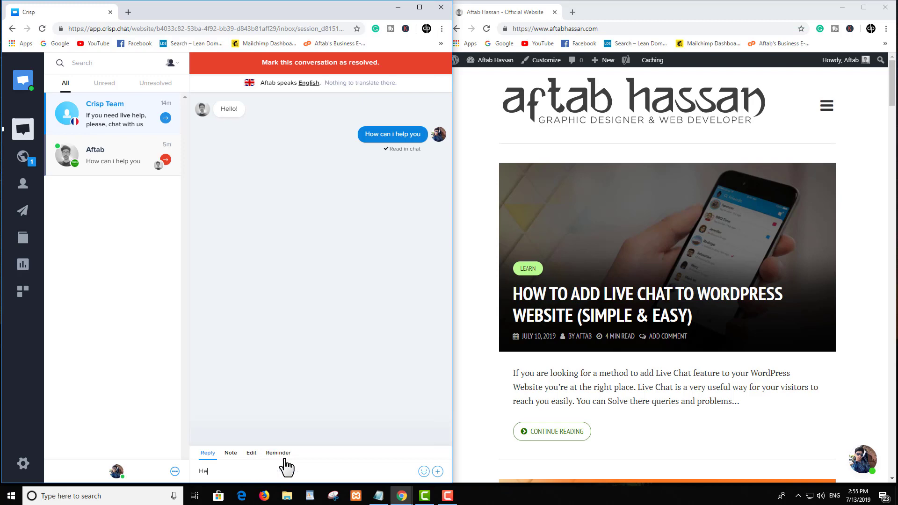
pyautogui.write('llo')
pyautogui.press('Return')
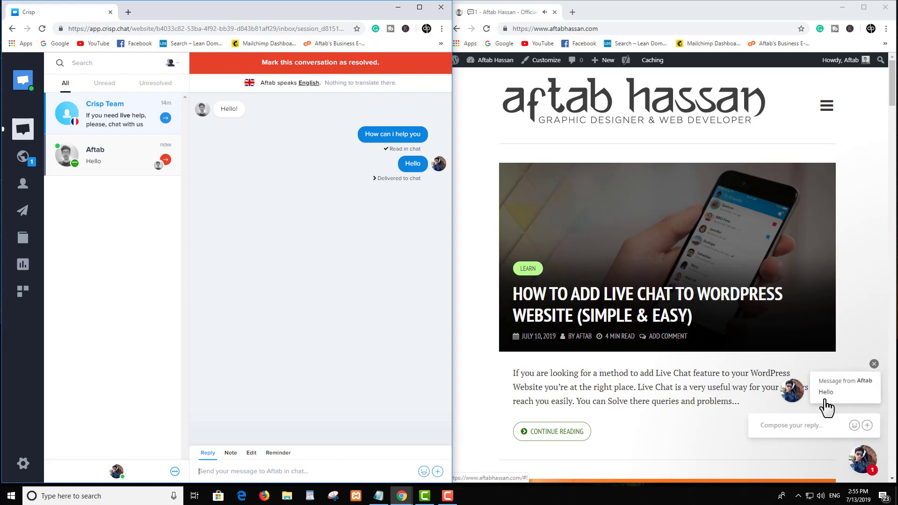
pyautogui.scroll(-3, 830, 332)
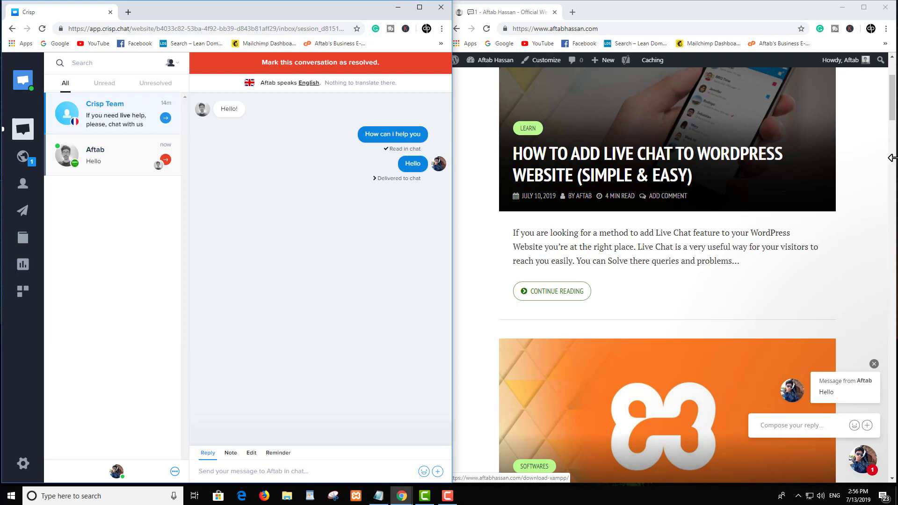
pyautogui.scroll(3, 760, 220)
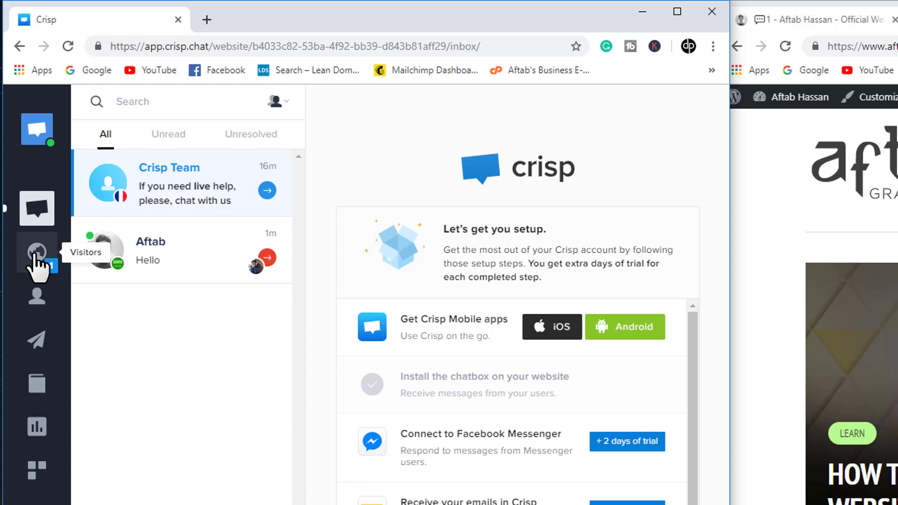
# Step: Launch MagicBrowse co-browsing on the online visitor from the Visitors map
pyautogui.click(34, 253)
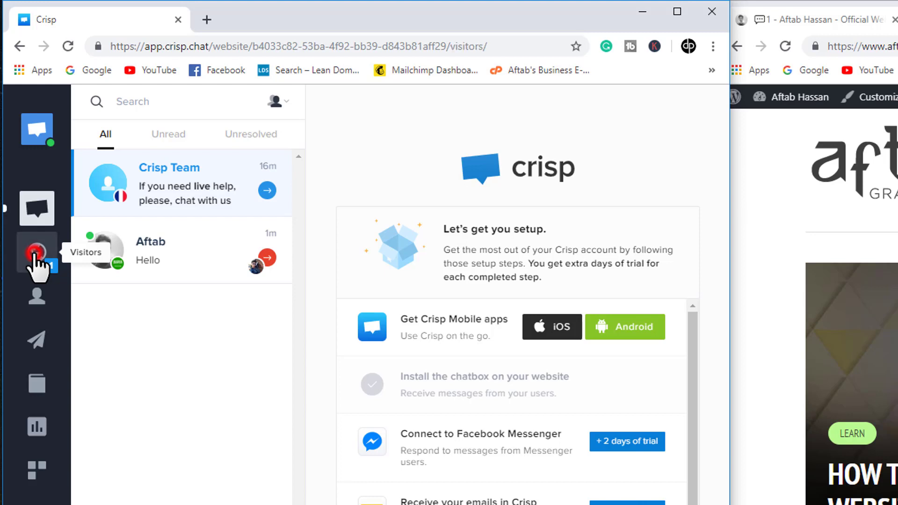
pyautogui.click(174, 202)
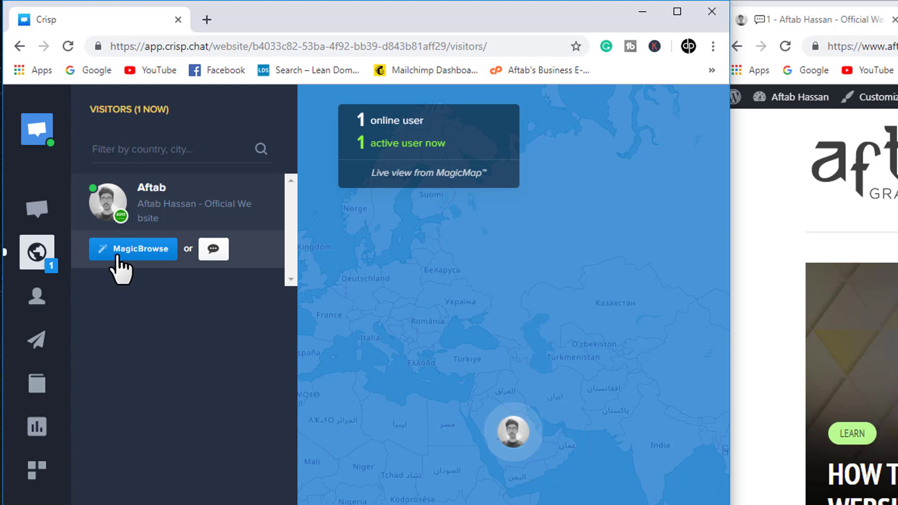
pyautogui.click(117, 256)
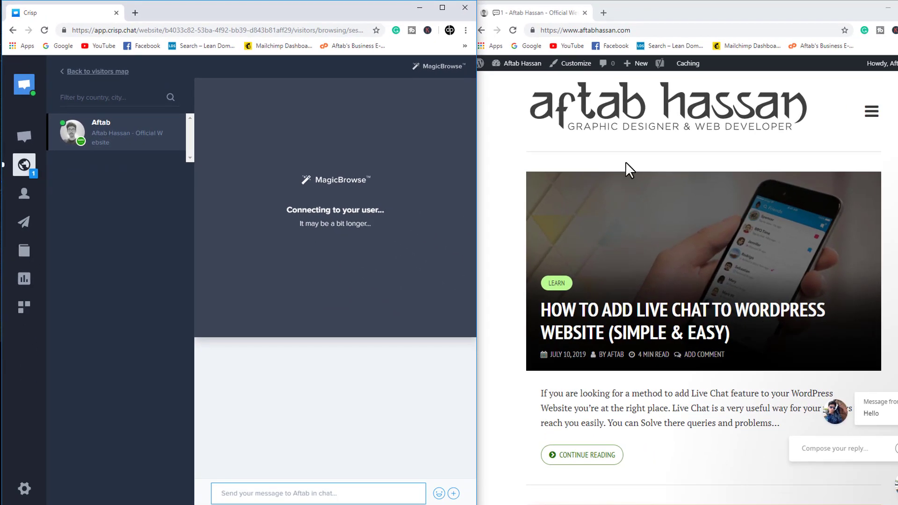
pyautogui.scroll(-1, 639, 143)
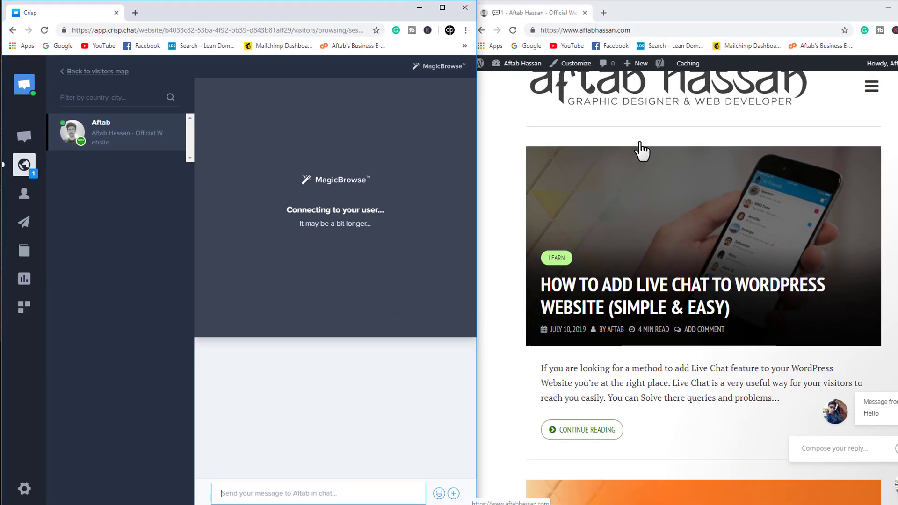
# Step: Follow the visitor through the live chat article in the MagicBrowse co-browsing view
pyautogui.scroll(-2, 639, 143)
pyautogui.scroll(3, 629, 149)
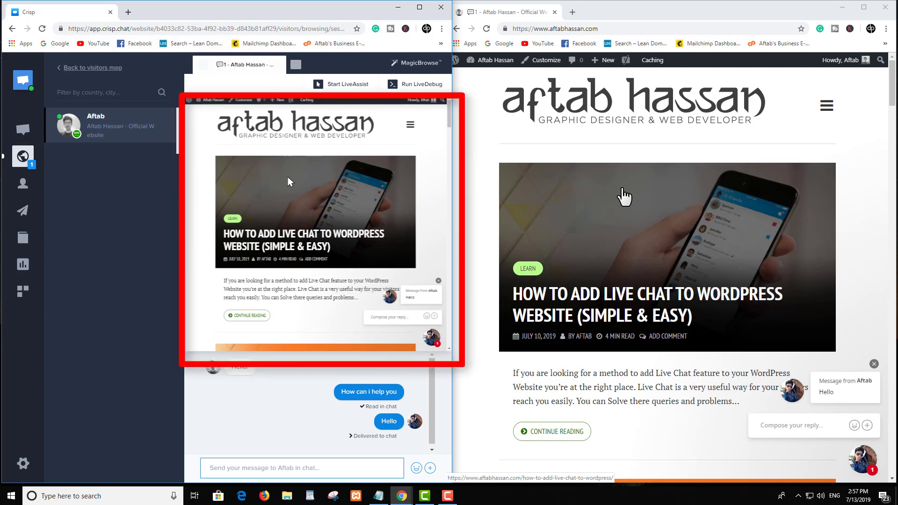
pyautogui.scroll(-3, 627, 194)
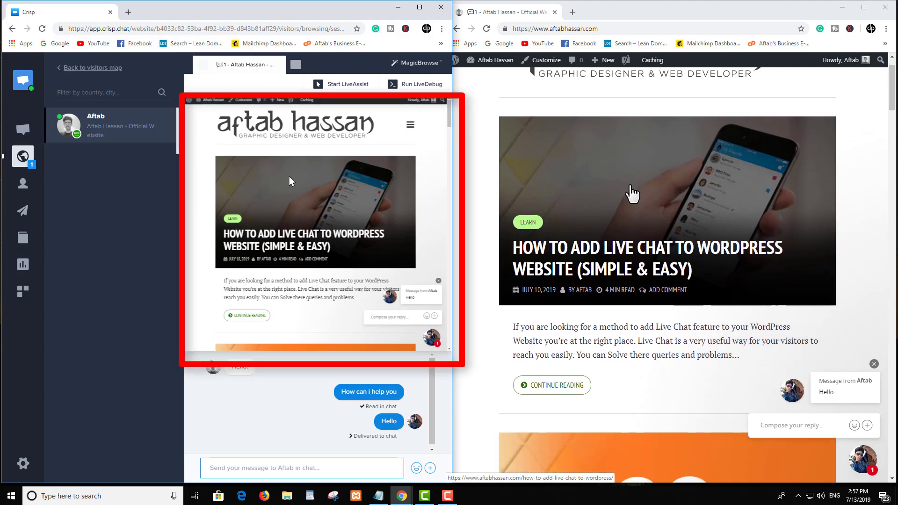
pyautogui.scroll(-3, 632, 190)
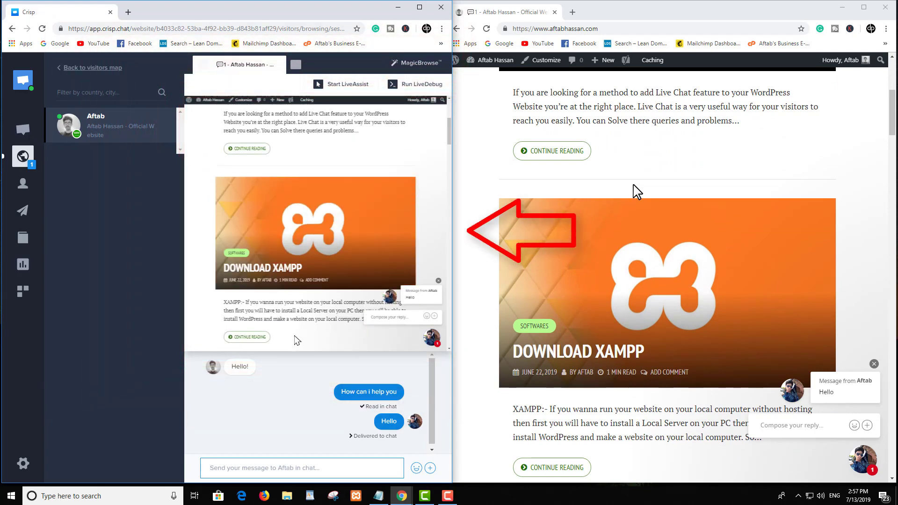
pyautogui.scroll(-7, 634, 184)
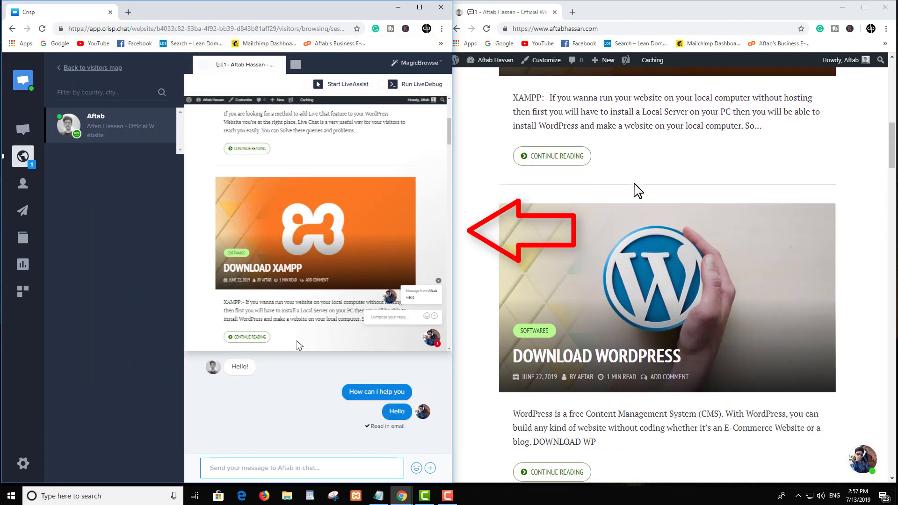
pyautogui.scroll(-2, 634, 184)
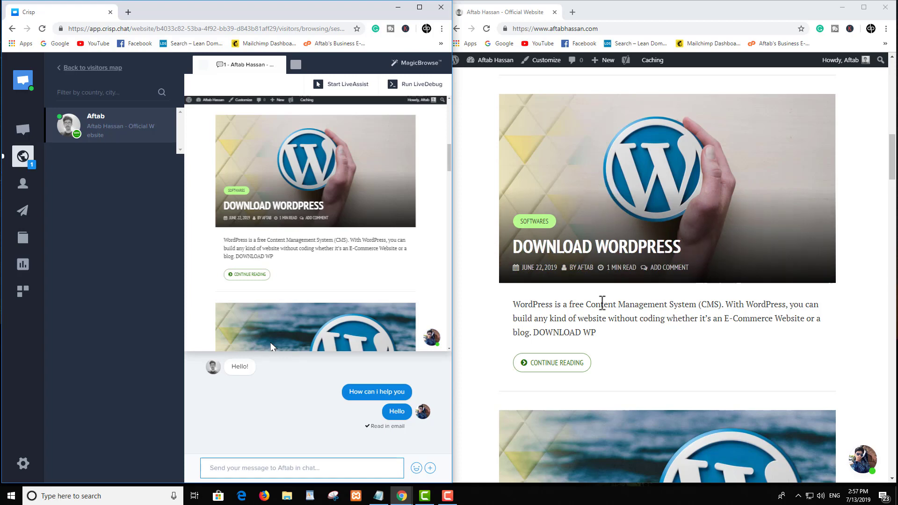
pyautogui.scroll(-5, 575, 262)
pyautogui.scroll(7, 576, 261)
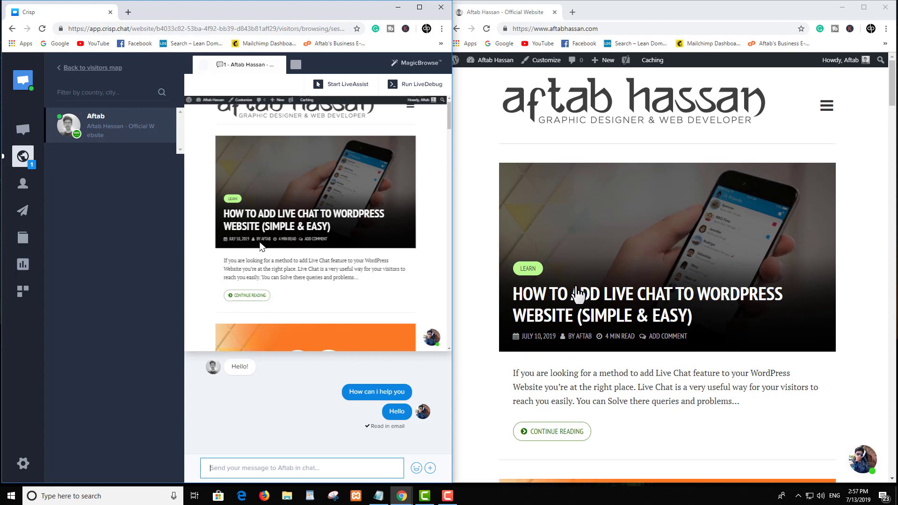
pyautogui.click(578, 293)
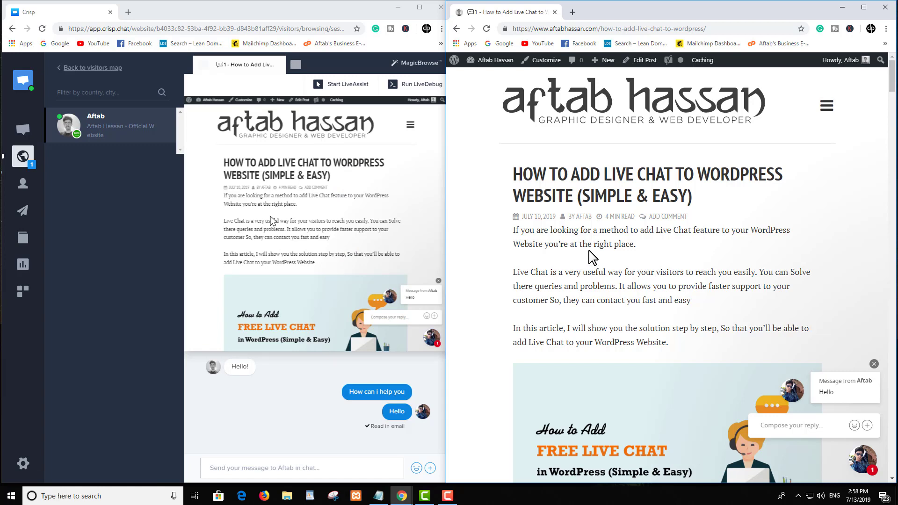
pyautogui.scroll(-5, 620, 174)
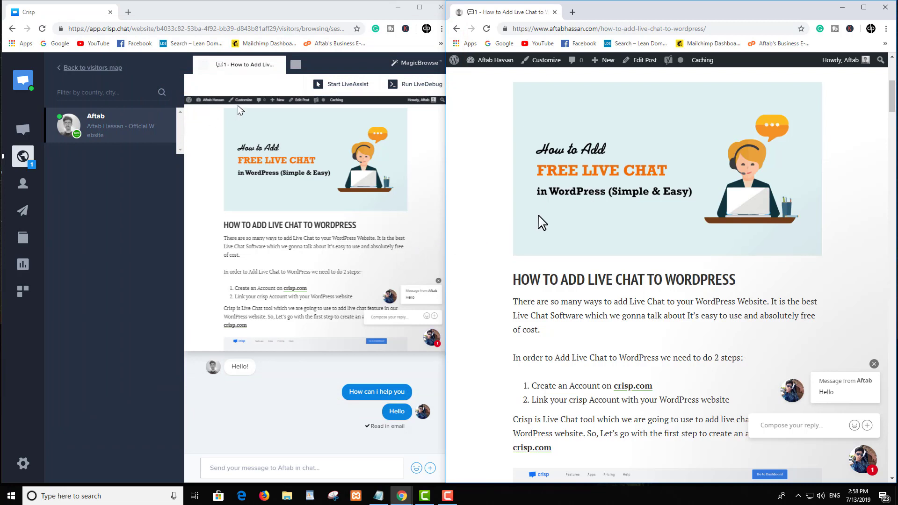
pyautogui.scroll(3, 570, 219)
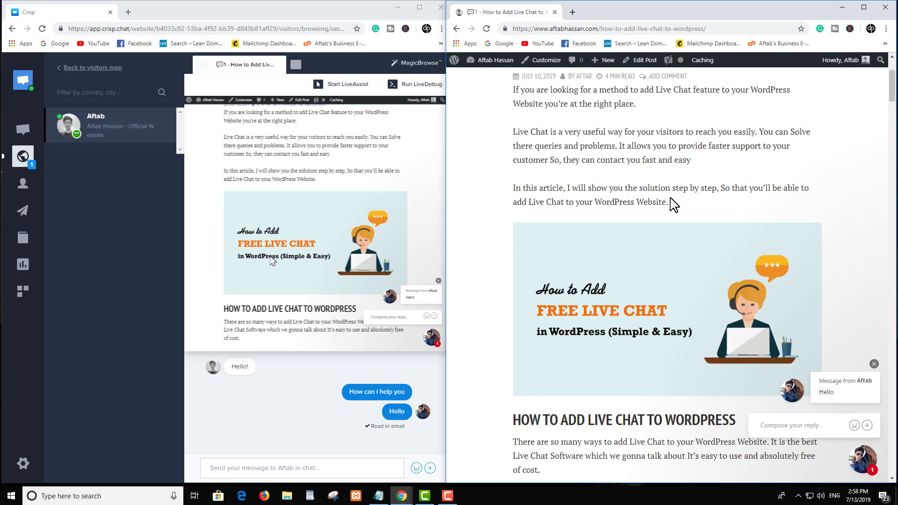
pyautogui.scroll(3, 650, 199)
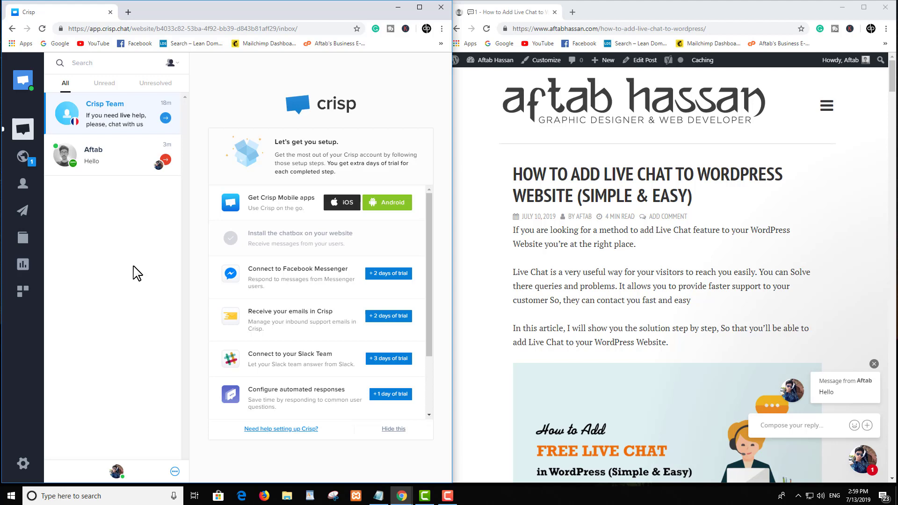
# Step: Close the site's chat popup and open the Triggers plugin from Crisp's Plugins list
pyautogui.click(874, 363)
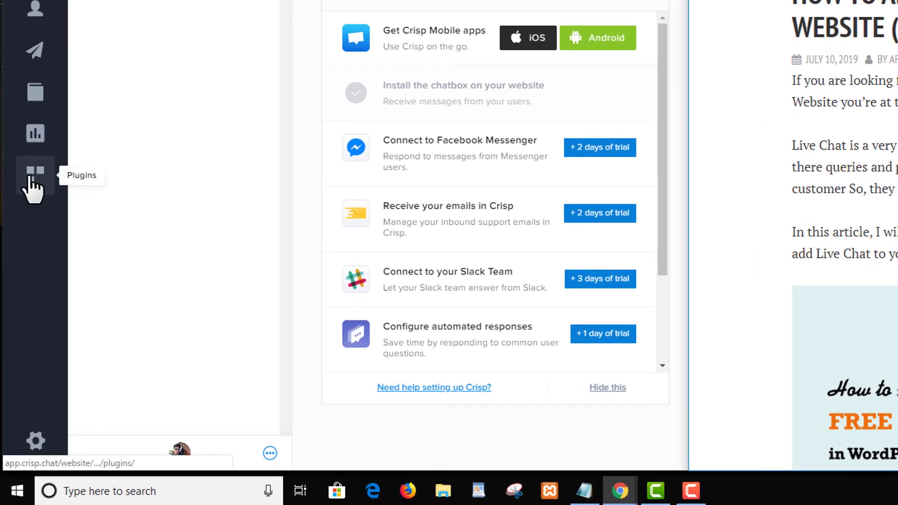
pyautogui.click(32, 178)
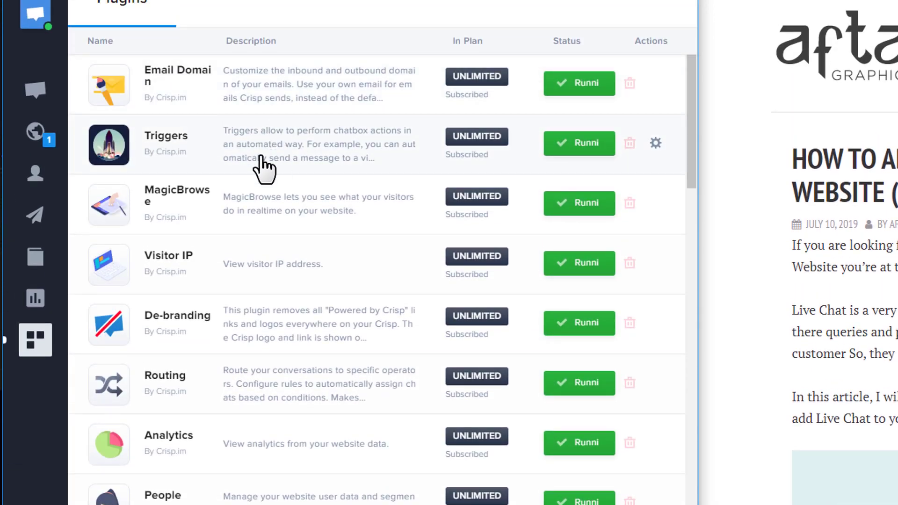
pyautogui.click(204, 139)
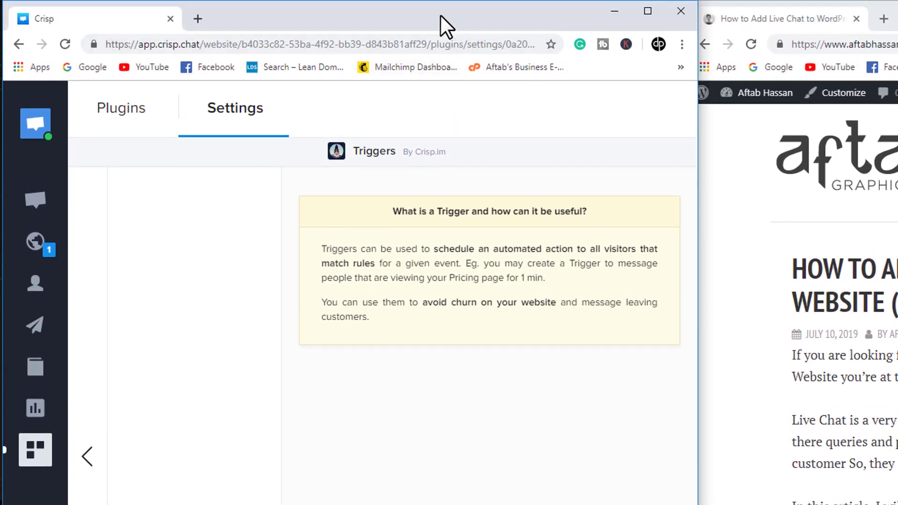
# Step: Maximize the browser and add a trigger, reviewing its 'New Trigger' configuration form
pyautogui.doubleClick(441, 16)
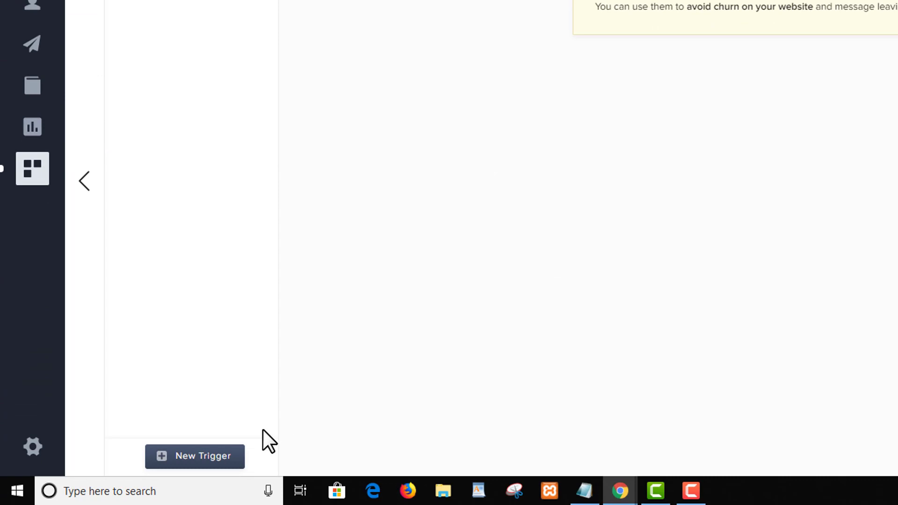
pyautogui.click(197, 458)
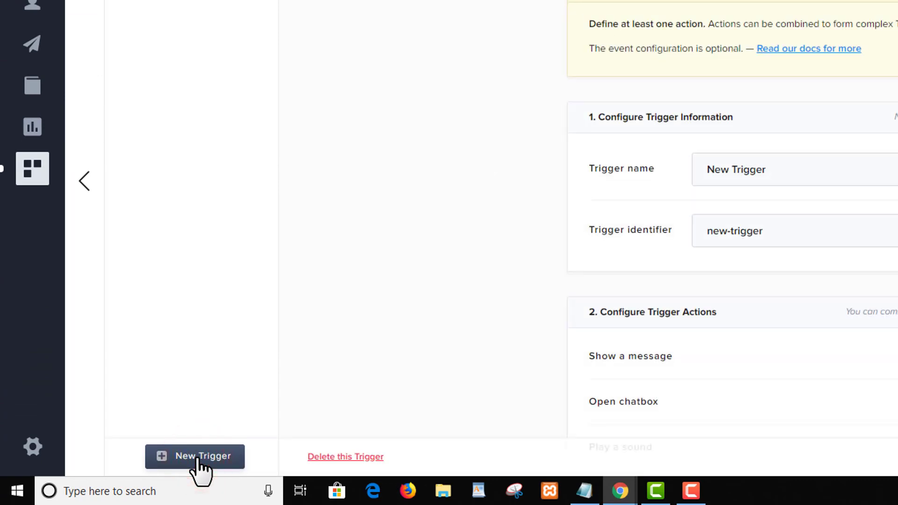
pyautogui.scroll(-3, 718, 130)
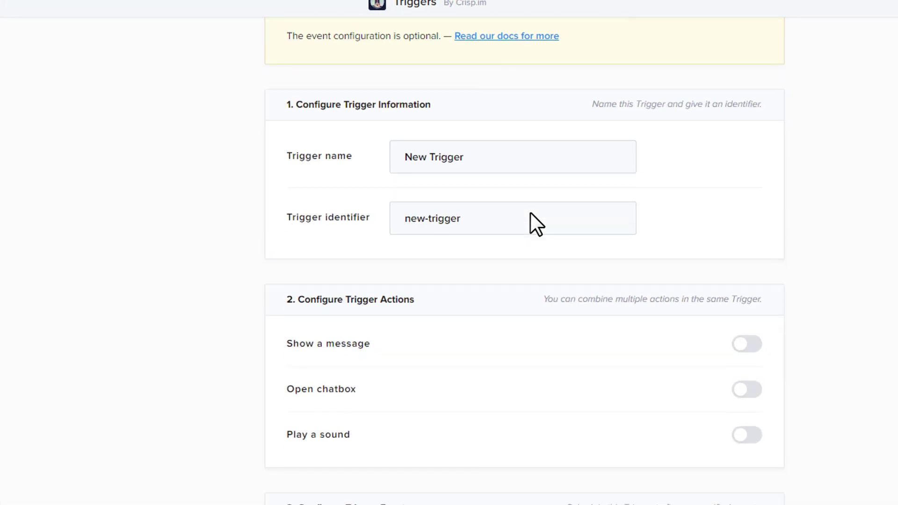
pyautogui.scroll(3, 718, 130)
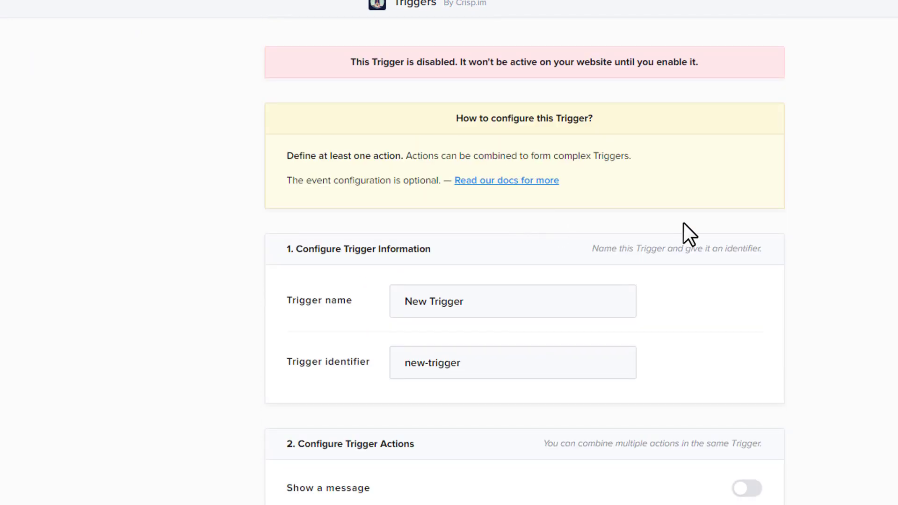
pyautogui.scroll(-6, 746, 225)
pyautogui.scroll(2, 753, 241)
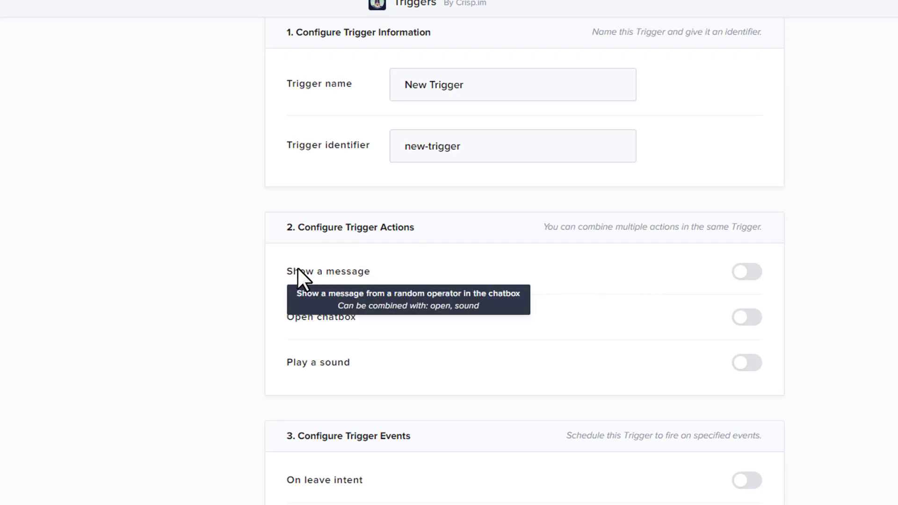
# Step: Turn on Show a message and add the default-locale greeting 'Hi, How can i help you'
pyautogui.click(748, 274)
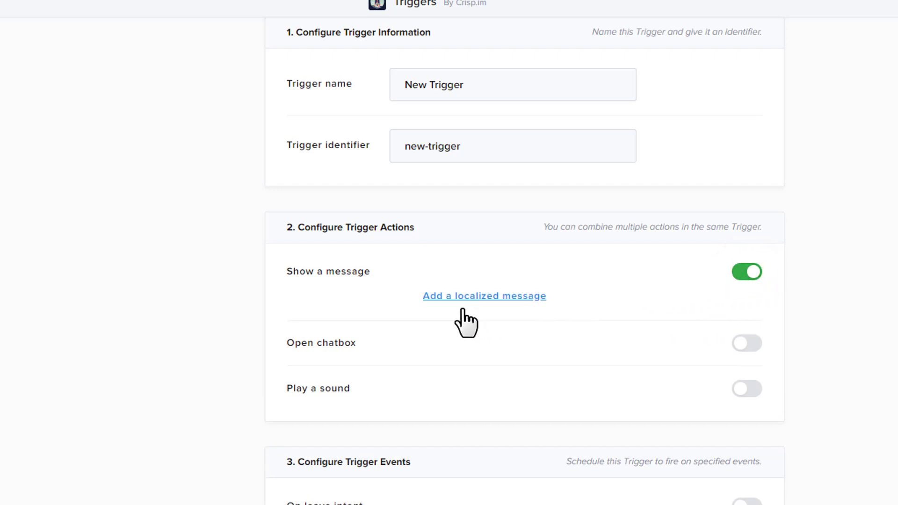
pyautogui.click(510, 297)
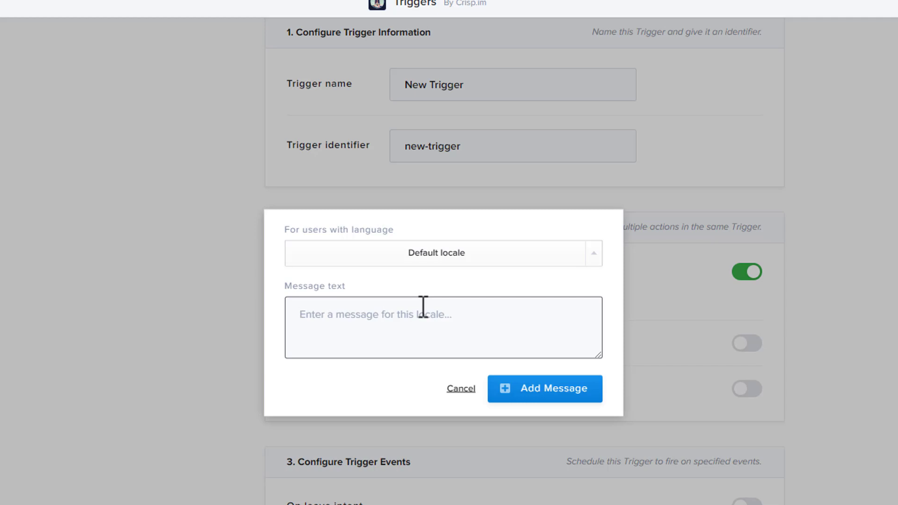
pyautogui.write('Hi, How can i help you')
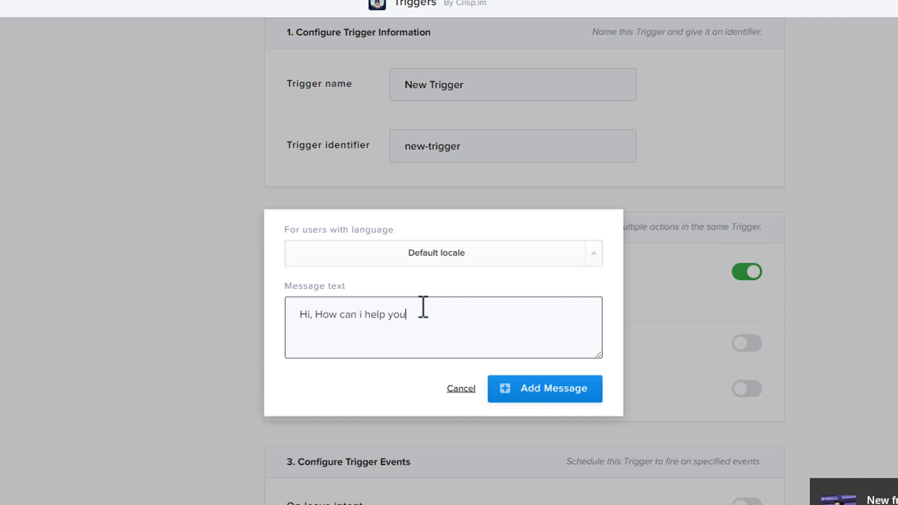
pyautogui.click(536, 395)
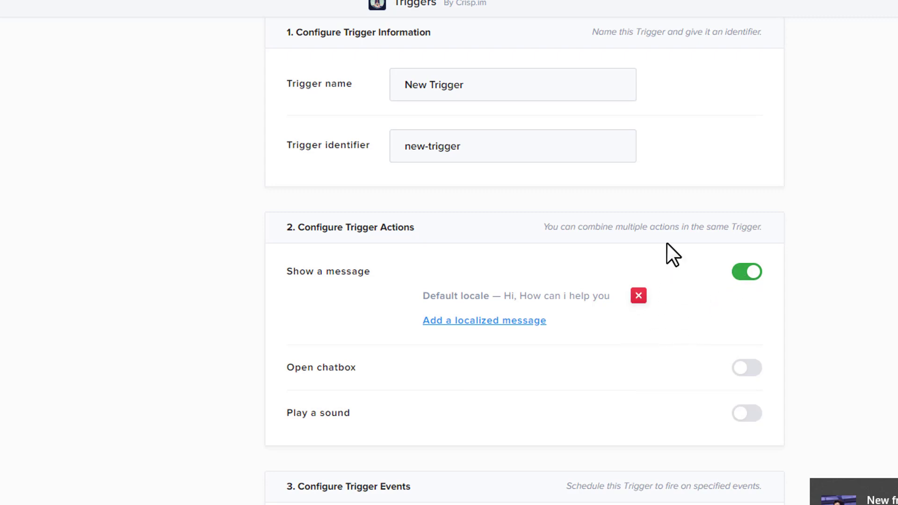
pyautogui.scroll(-8, 657, 250)
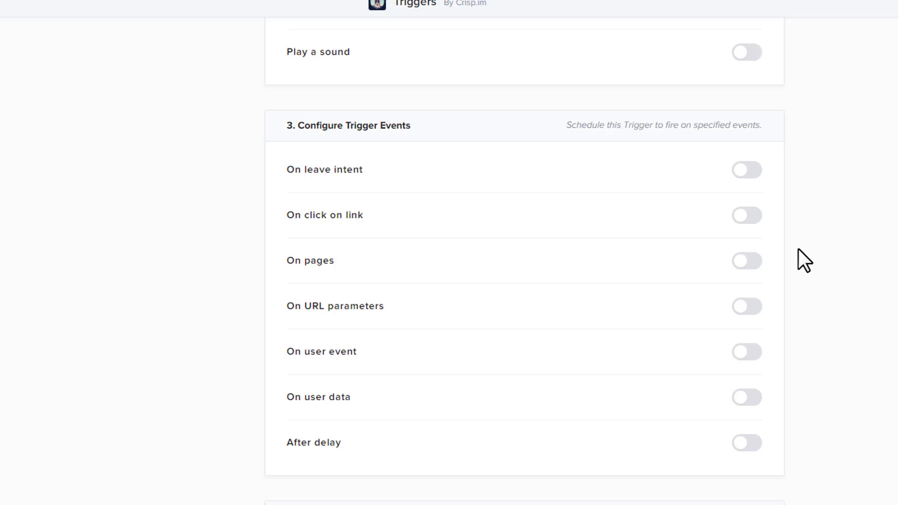
# Step: Set the Crisp trigger to fire after a 4-second delay and save it
pyautogui.scroll(-2, 798, 251)
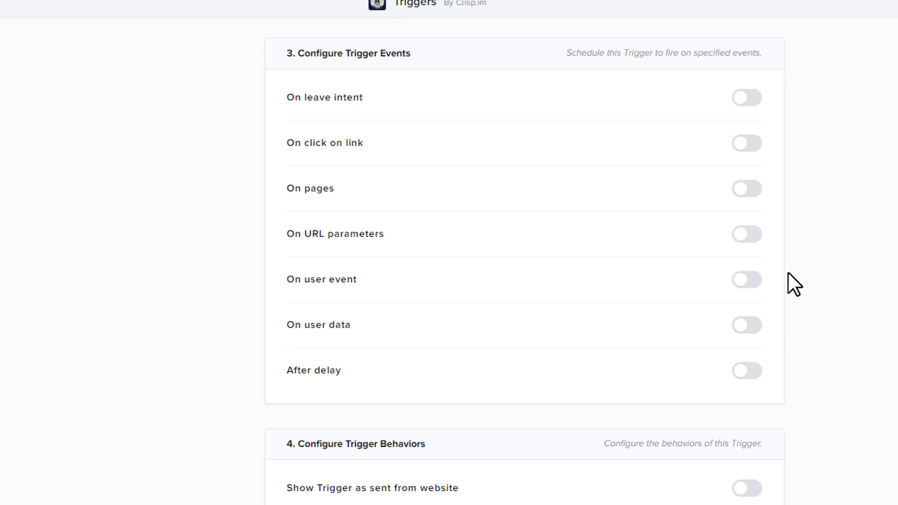
pyautogui.click(747, 371)
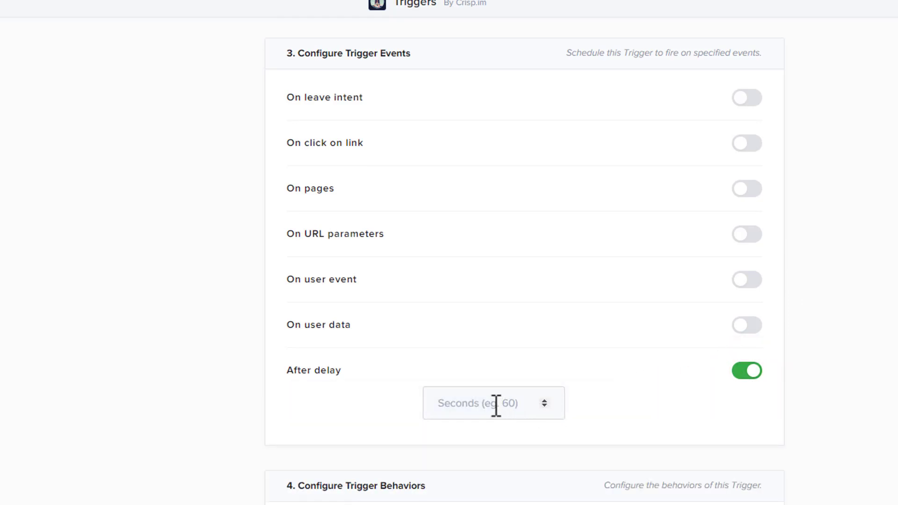
pyautogui.click(468, 406)
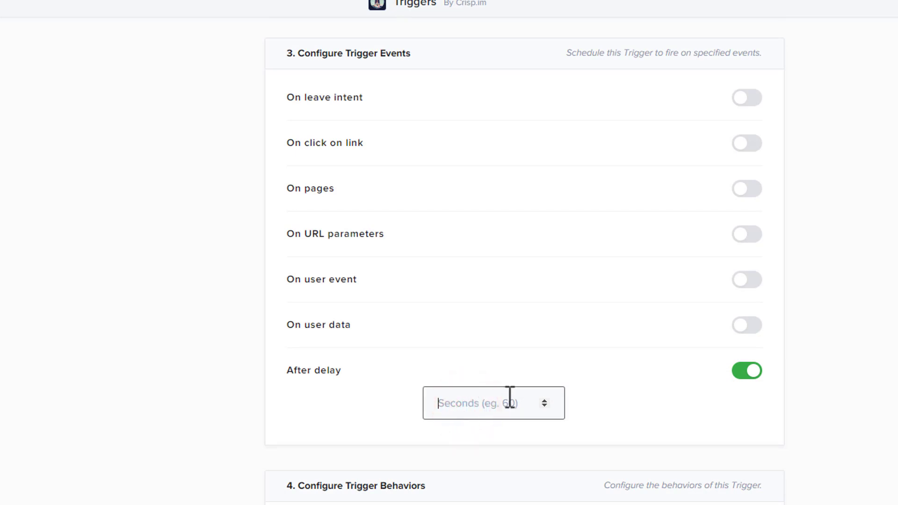
pyautogui.write('4')
pyautogui.click(848, 397)
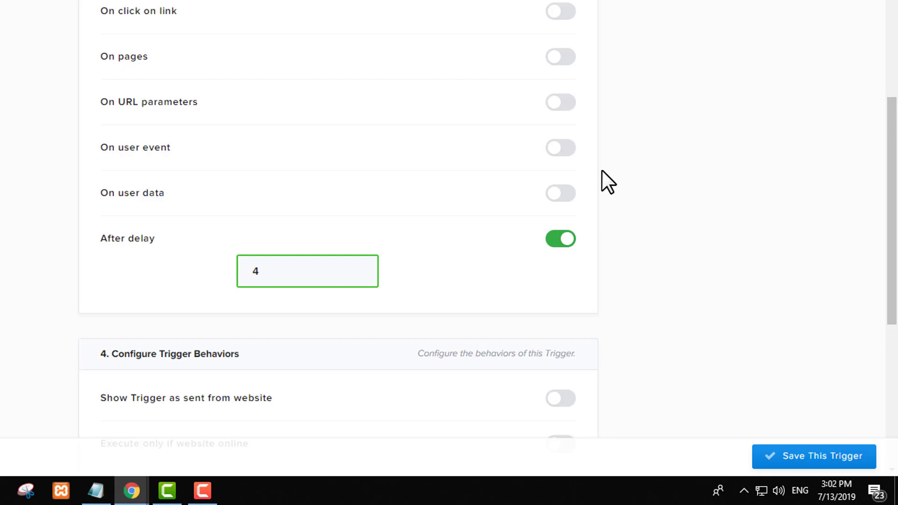
pyautogui.scroll(-3, 613, 157)
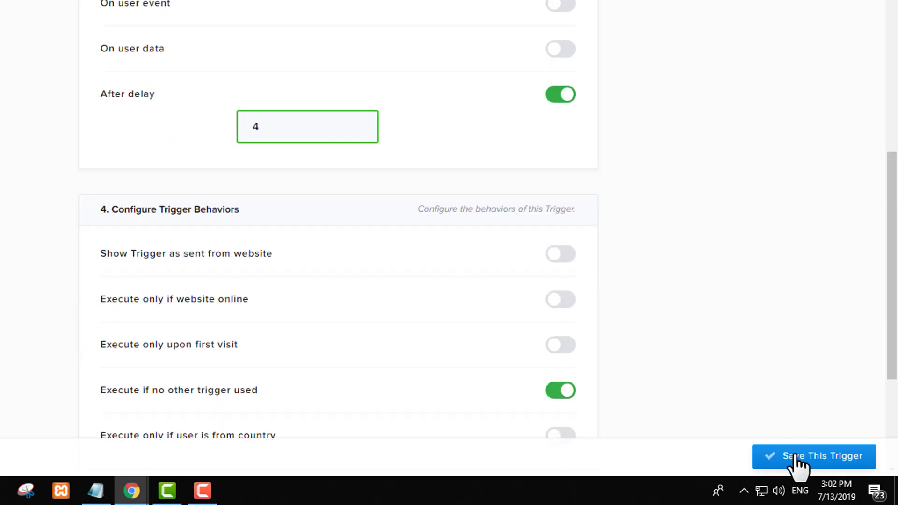
pyautogui.click(812, 458)
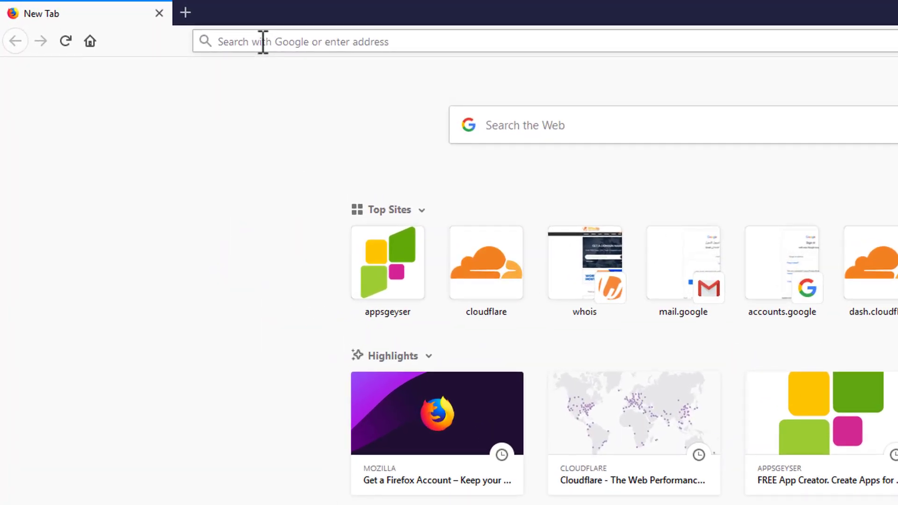
# Step: Load aftabhassan.com in Firefox by pasting its address
pyautogui.click(263, 42)
pyautogui.write('https://www.aftabhassan.com/')
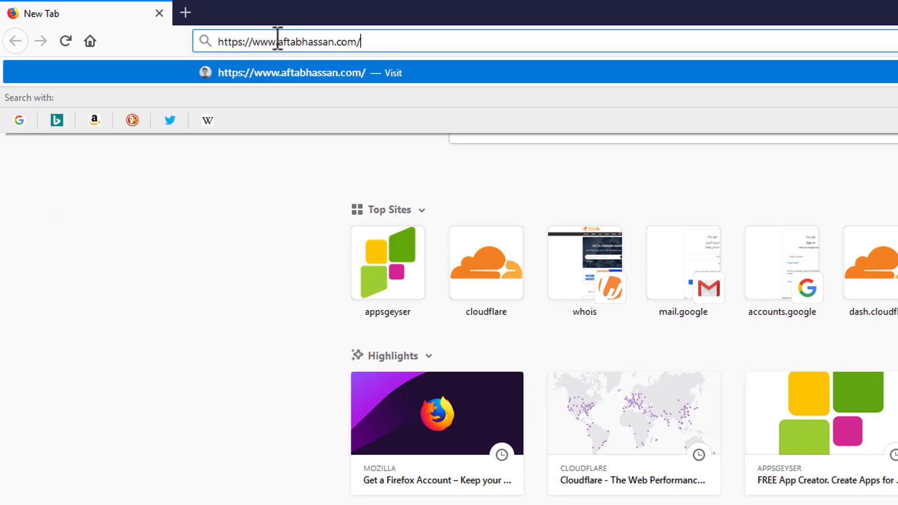
pyautogui.press('Return')
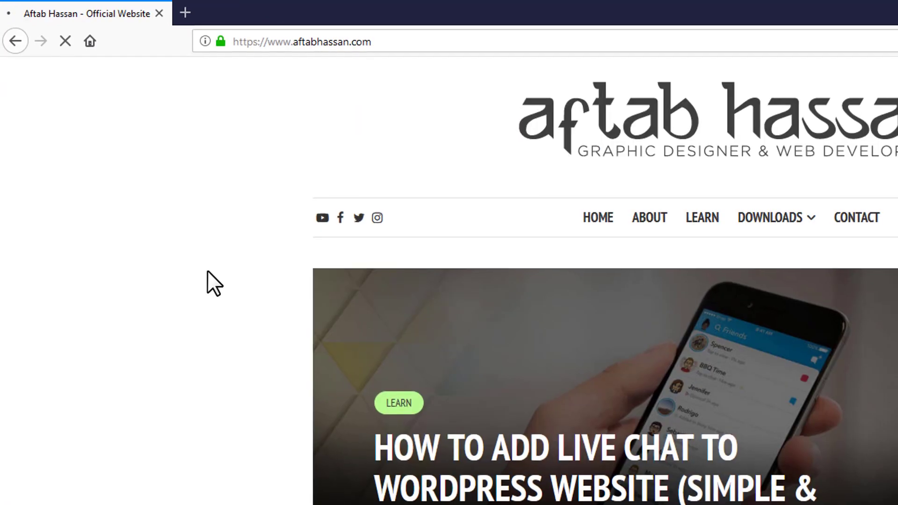